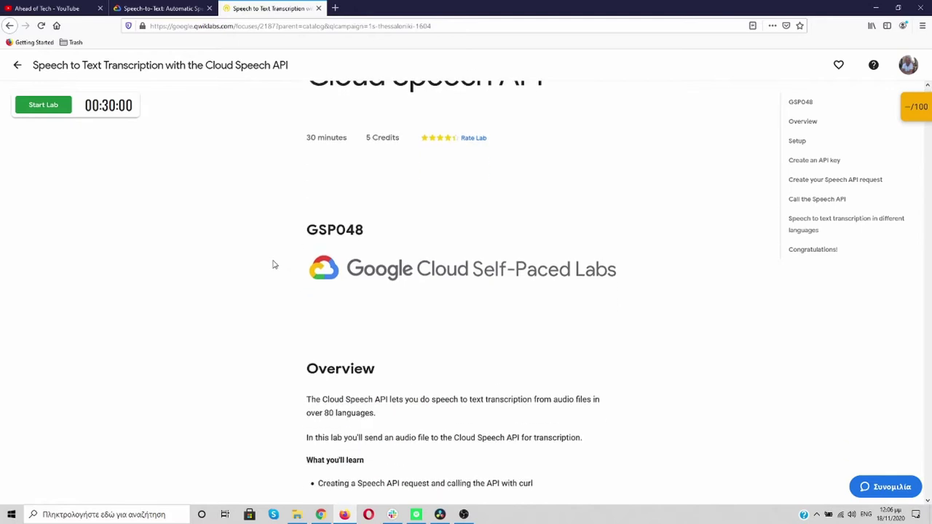
# Start the Speech to Text Transcription lab and request the human verification challenge.
pyautogui.scroll(-1, 245, 262)
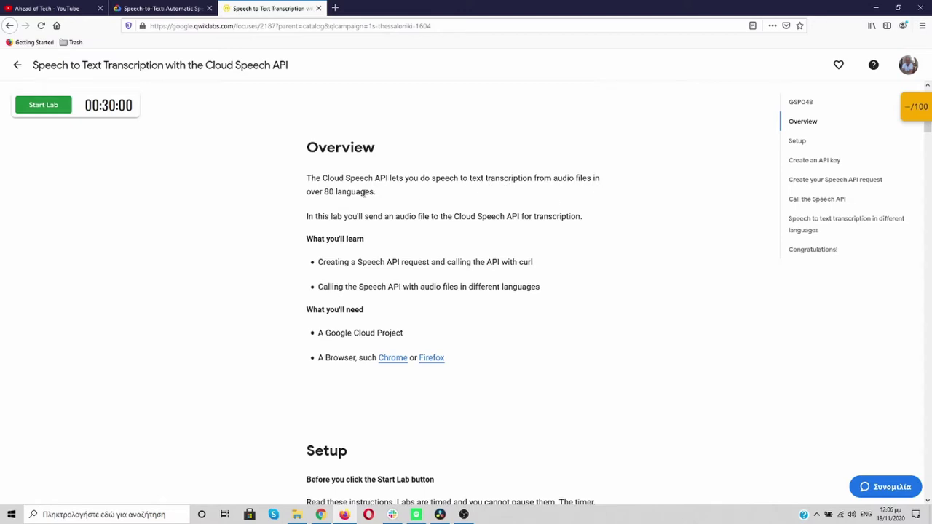
pyautogui.scroll(-2, 239, 245)
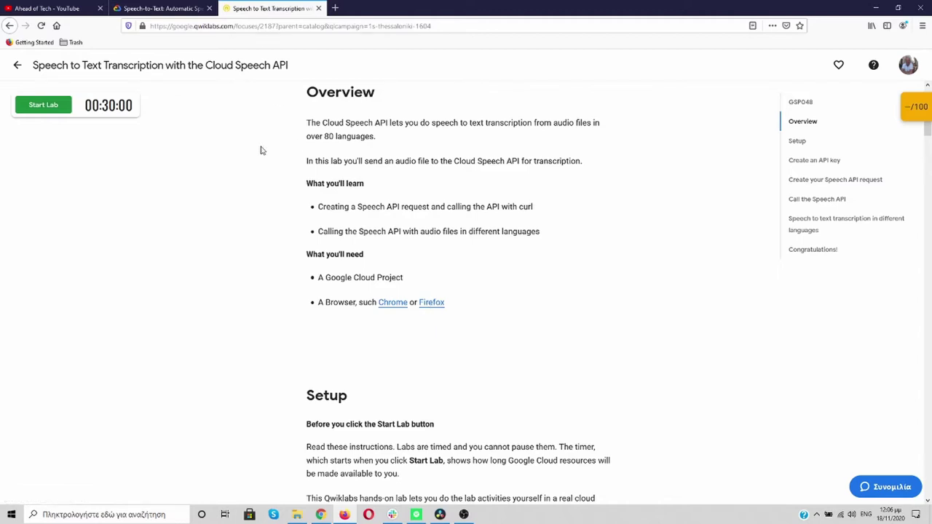
pyautogui.scroll(-5, 219, 191)
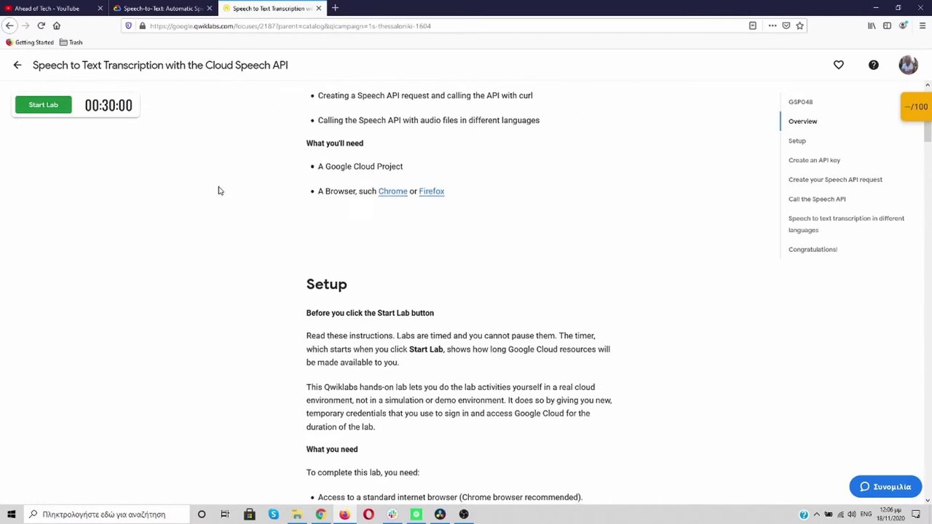
pyautogui.click(44, 106)
pyautogui.click(27, 135)
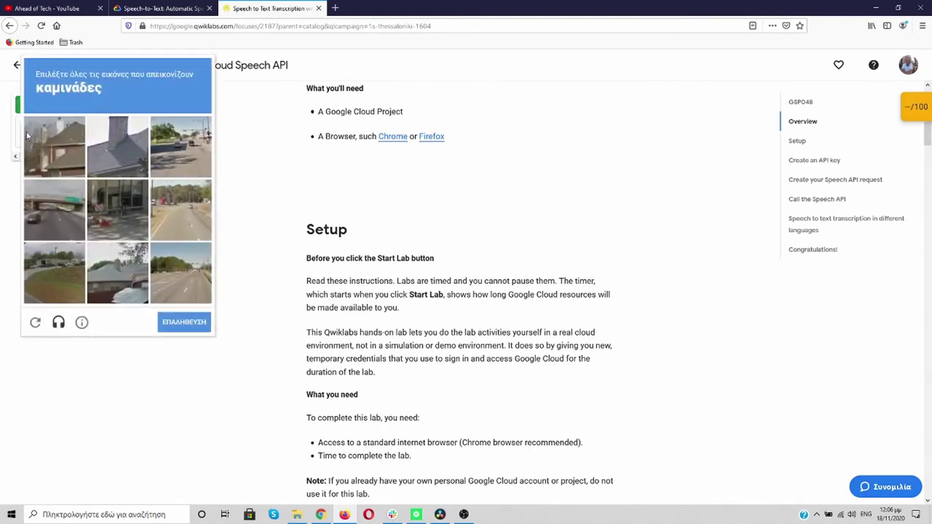
# Complete the image verification by selecting the three pictures that show chimneys.
pyautogui.click(42, 135)
pyautogui.click(108, 139)
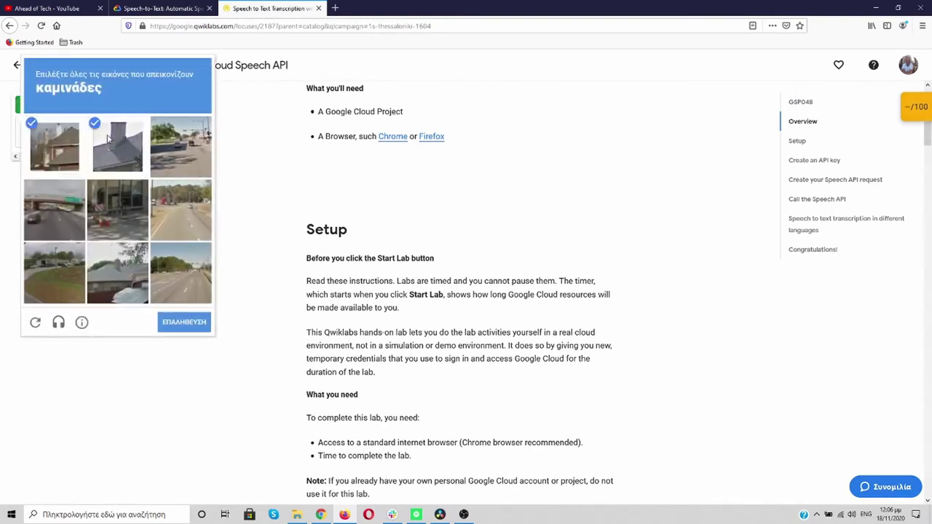
pyautogui.click(117, 200)
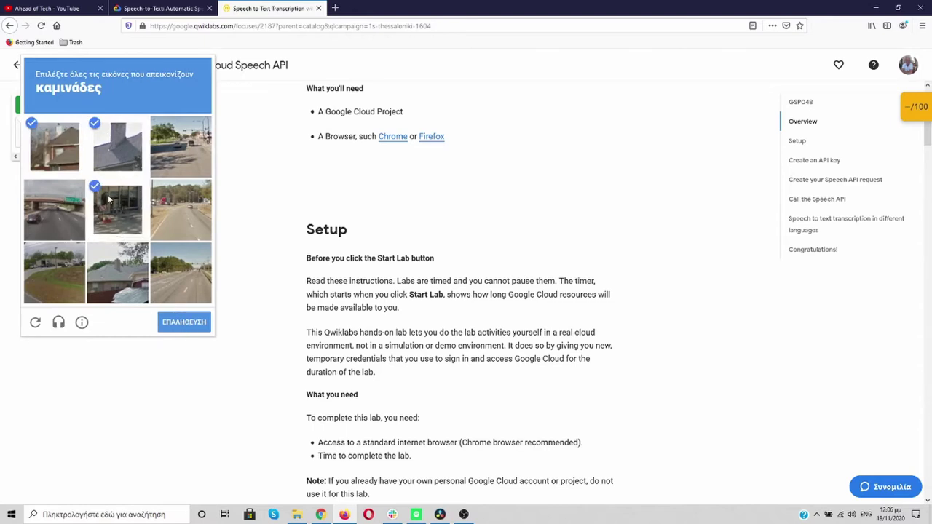
pyautogui.click(109, 198)
pyautogui.click(114, 277)
pyautogui.click(184, 325)
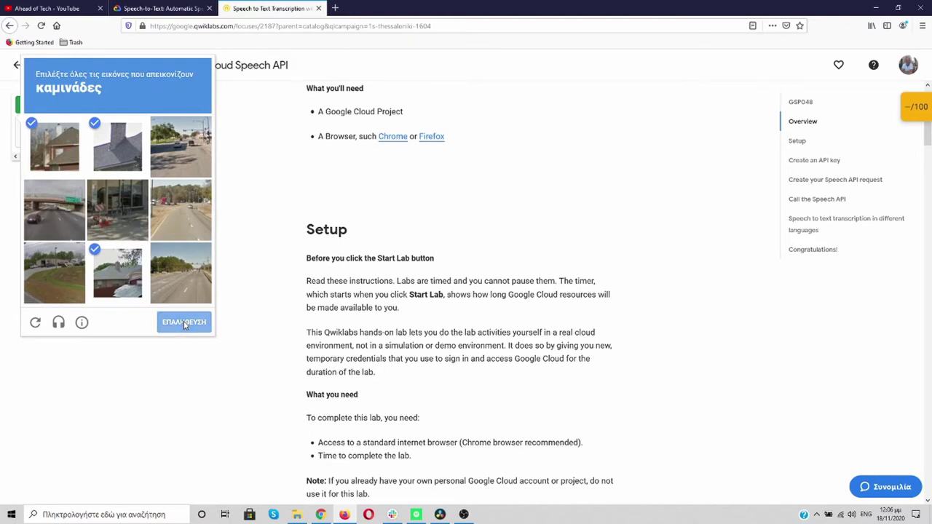
pyautogui.click(378, 315)
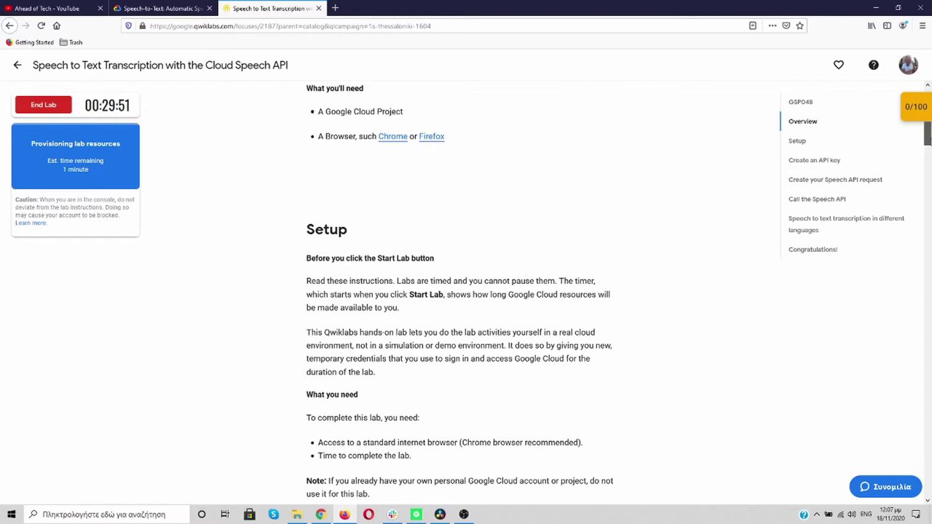
# Look through the lab instructions, then read the Setup section on starting the lab and signing in to the console.
pyautogui.press('End')
pyautogui.press('Home')
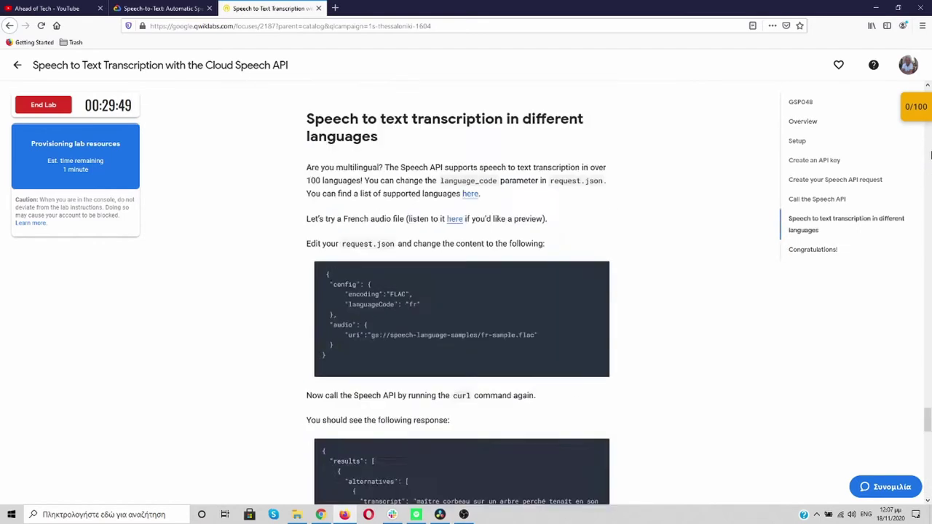
pyautogui.scroll(-4, 929, 151)
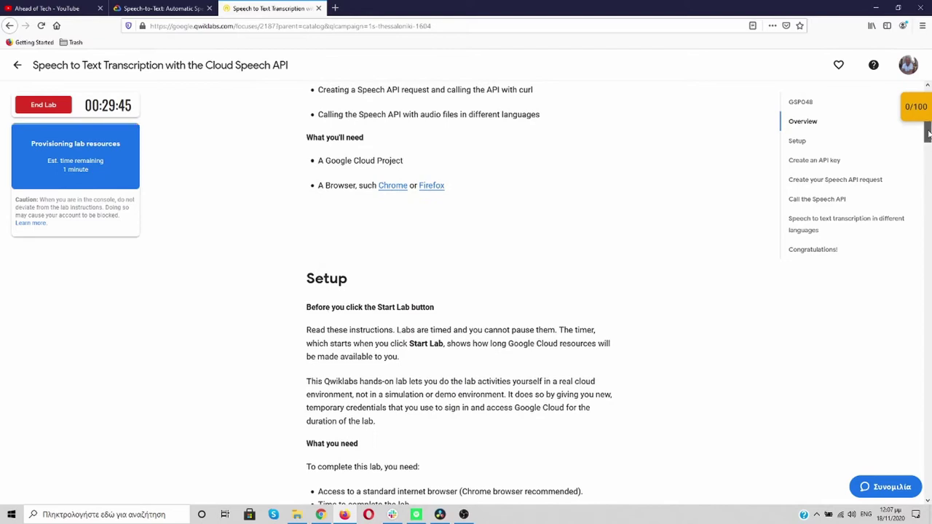
pyautogui.press('End')
pyautogui.scroll(8, 929, 137)
pyautogui.press('Home')
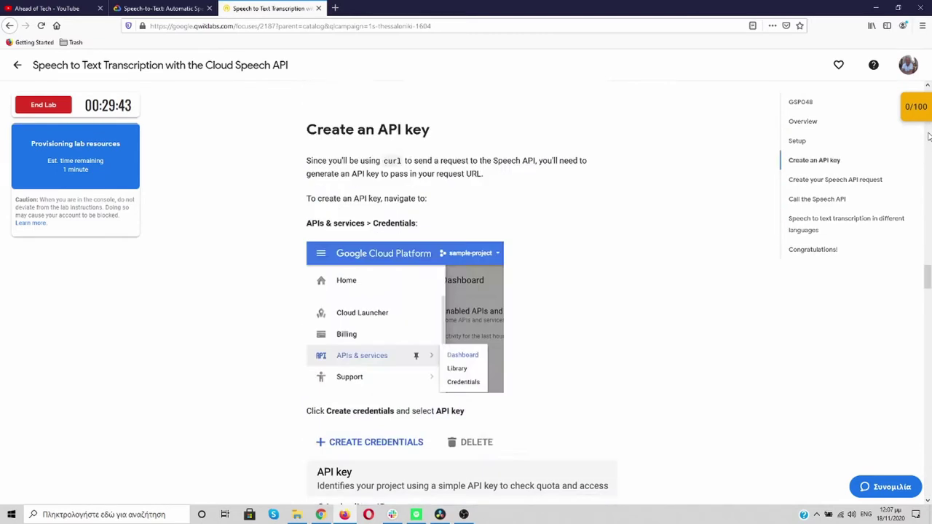
pyautogui.scroll(-10, 644, 290)
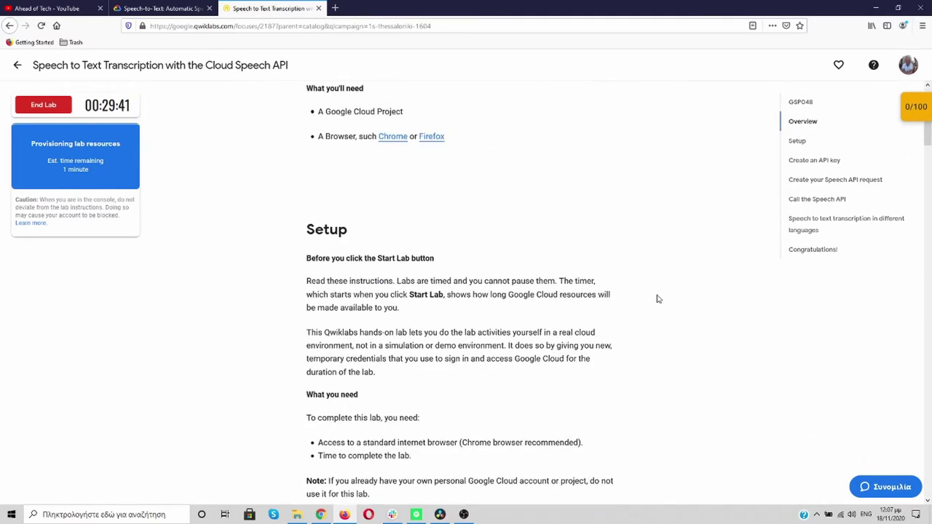
pyautogui.scroll(-3, 658, 300)
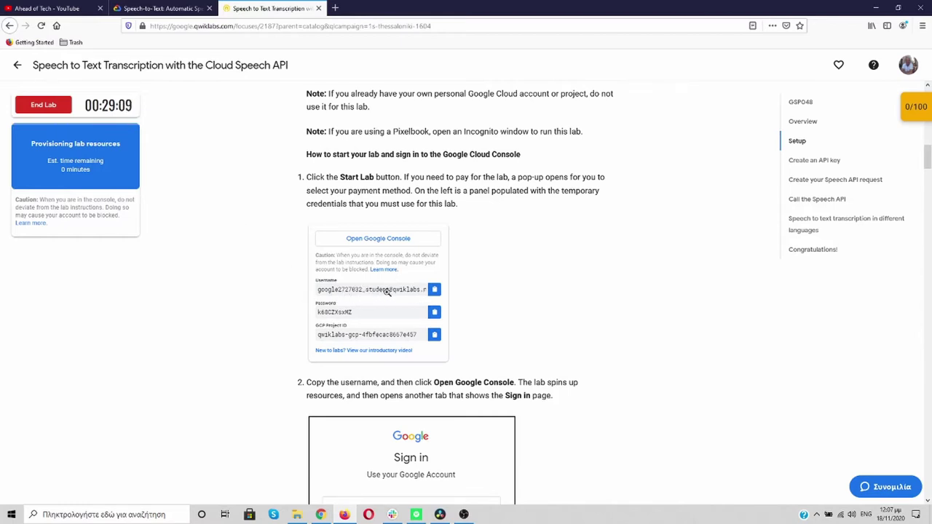
pyautogui.scroll(-8, 258, 289)
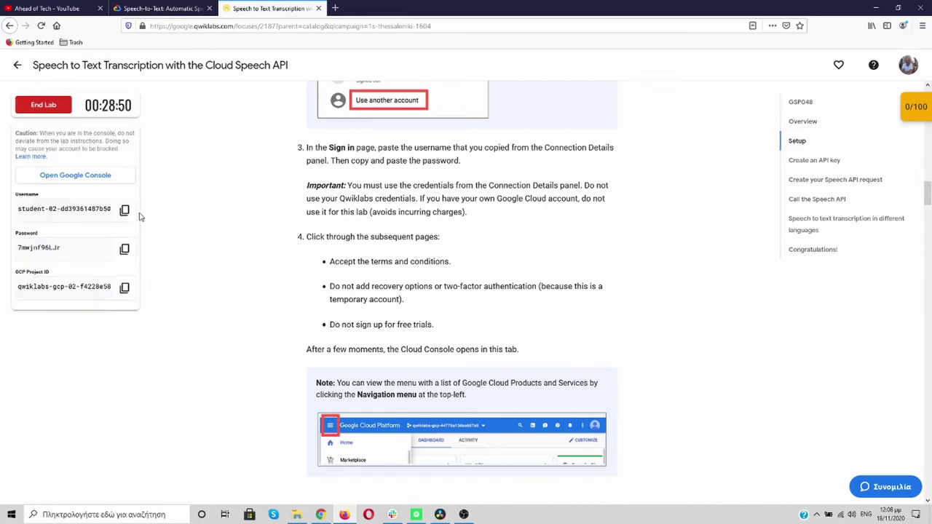
# Copy the lab's temporary username and open the Google Console sign-in page.
pyautogui.click(124, 210)
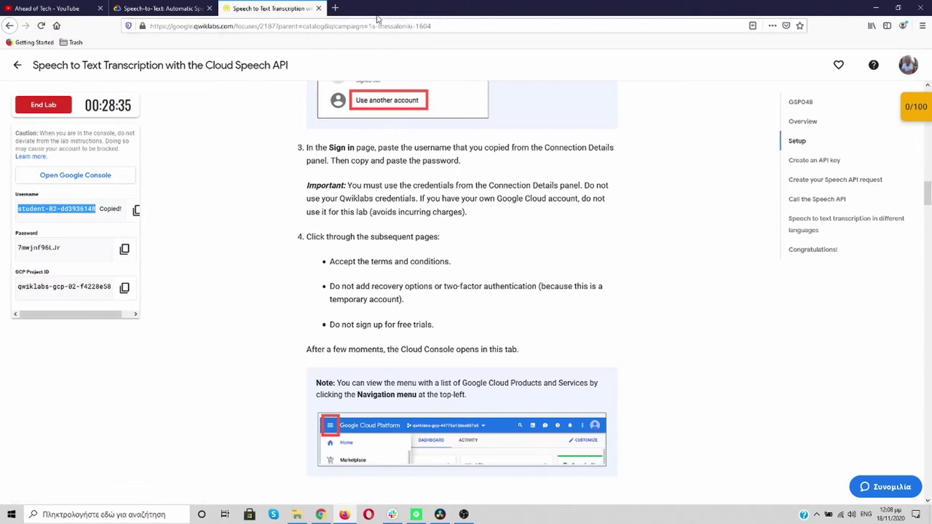
pyautogui.rightClick(117, 179)
pyautogui.click(206, 161)
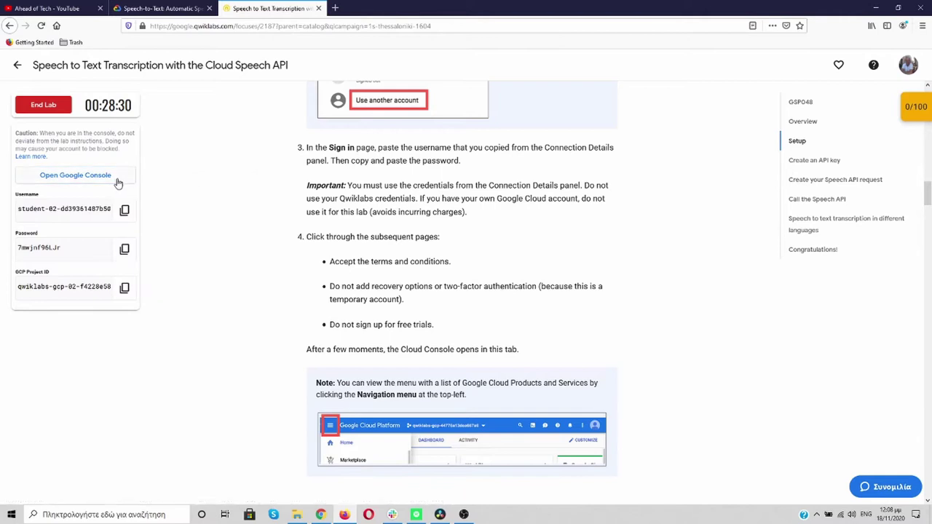
pyautogui.click(117, 181)
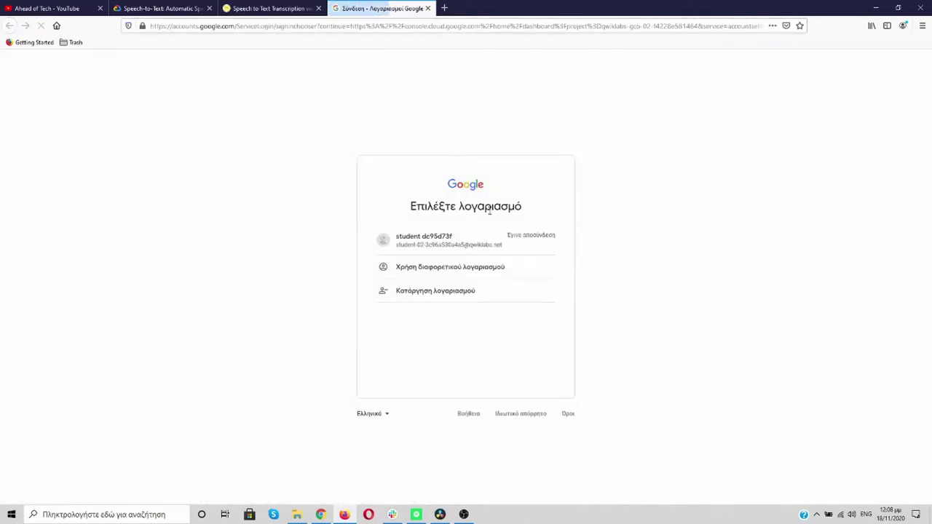
# Remove the signed-out student account from the Google account chooser.
pyautogui.click(451, 291)
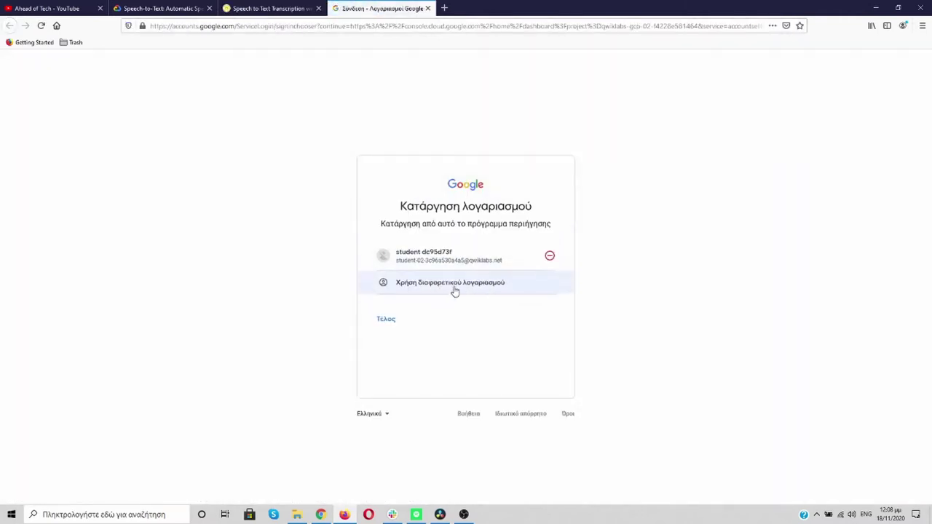
pyautogui.click(552, 256)
pyautogui.click(510, 333)
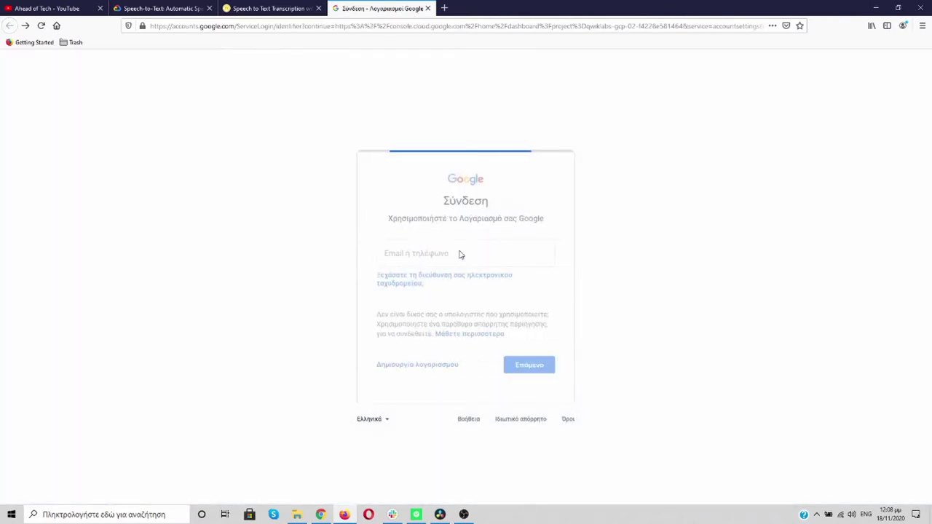
# Enter the copied lab username as the Google sign-in email and continue to the password page.
pyautogui.click(460, 250)
pyautogui.hotkey('ctrl', 'v')
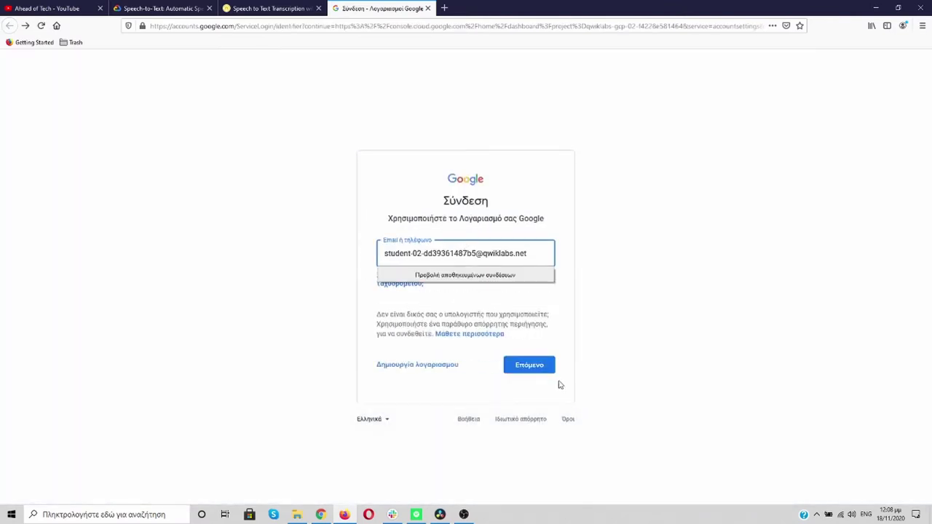
pyautogui.click(529, 365)
# Copy the lab's temporary password and submit it in the Google sign-in password field.
pyautogui.click(273, 9)
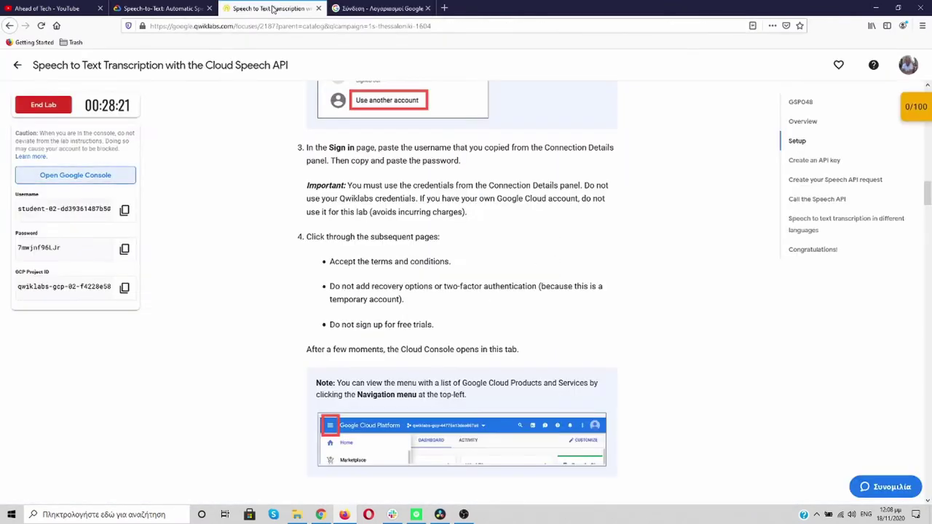
pyautogui.click(124, 248)
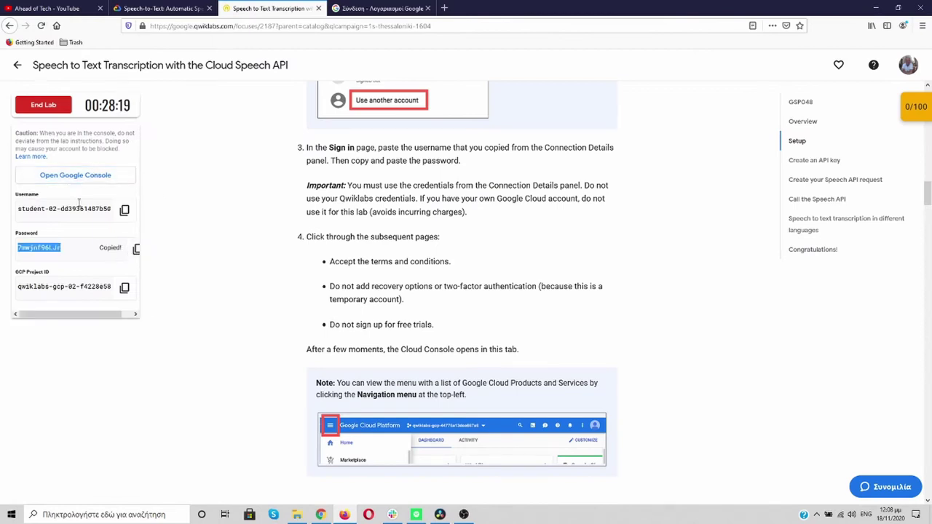
pyautogui.click(379, 8)
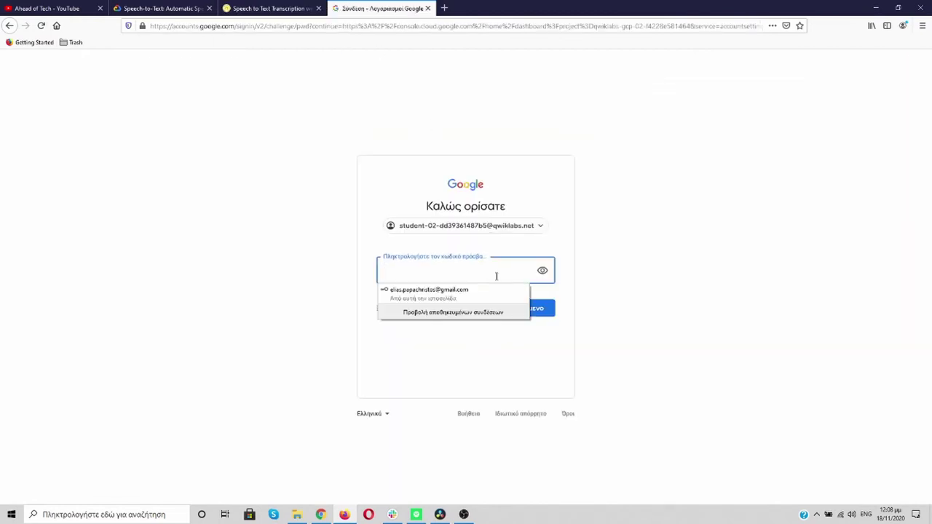
pyautogui.hotkey('ctrl', 'v')
pyautogui.click(547, 311)
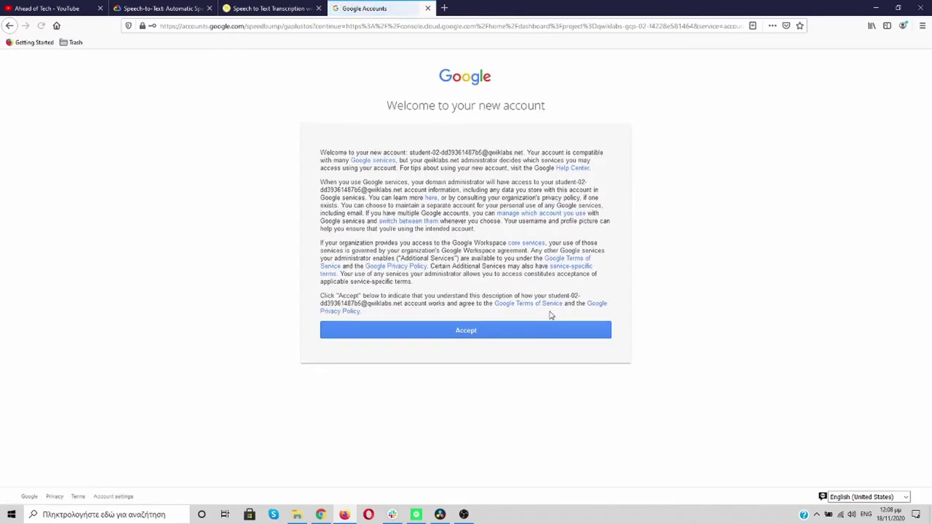
# Accept the new account's terms and the Google Cloud Platform Terms of Service, leaving recovery options and email updates unset.
pyautogui.click(471, 337)
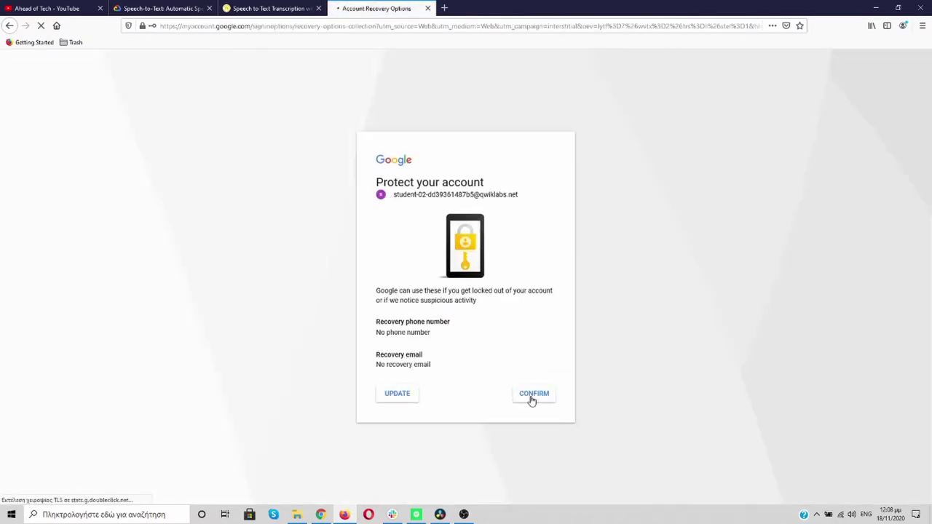
pyautogui.click(532, 398)
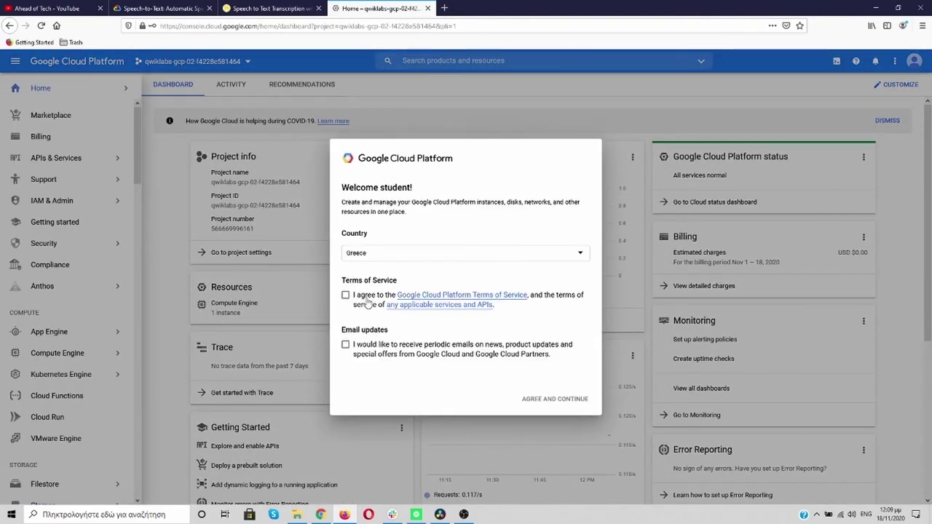
pyautogui.click(345, 294)
pyautogui.click(575, 397)
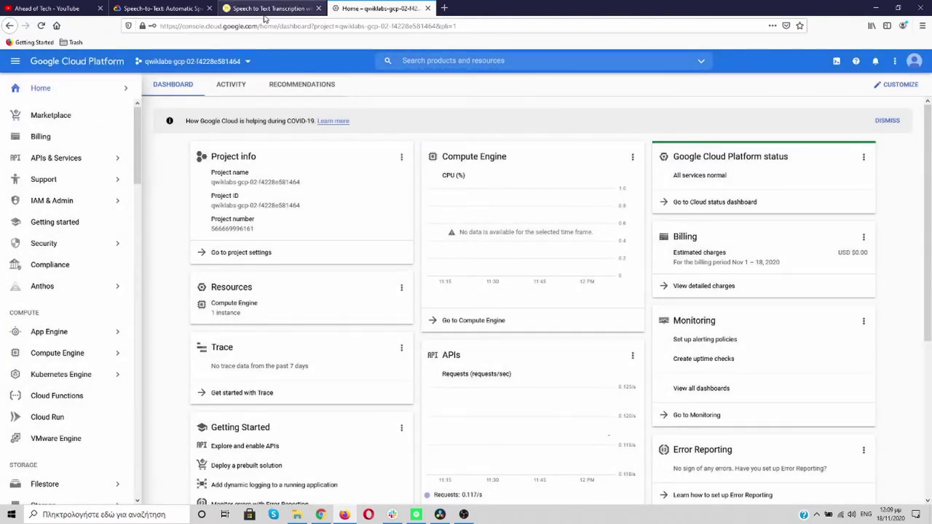
# Following the lab's setup instructions, activate Cloud Shell in the Cloud Console and make its terminal pane slightly taller.
pyautogui.click(266, 8)
pyautogui.scroll(-4, 264, 212)
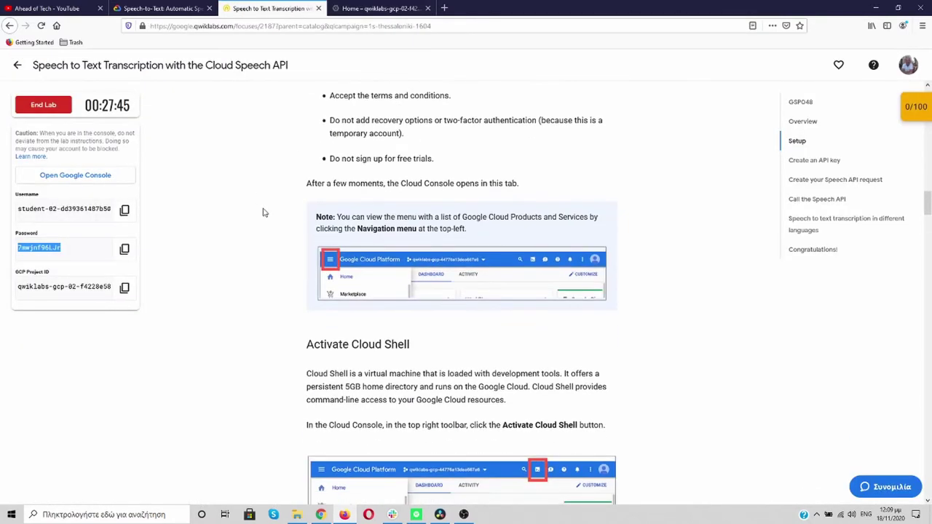
pyautogui.scroll(-5, 251, 207)
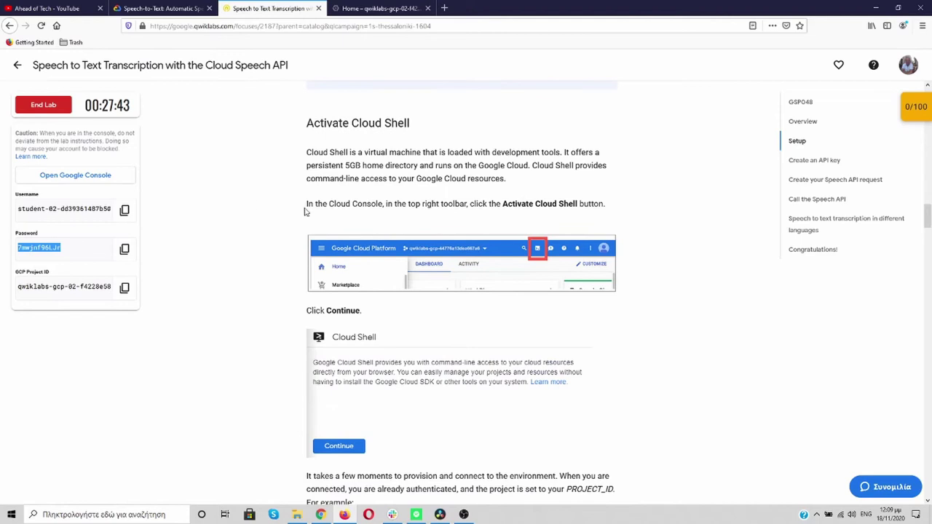
pyautogui.scroll(-2, 521, 215)
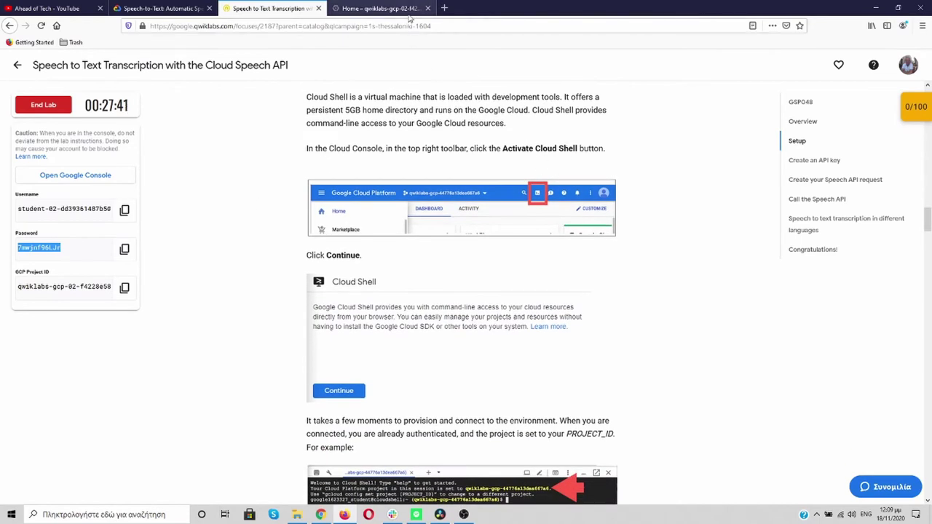
pyautogui.click(389, 9)
pyautogui.click(836, 62)
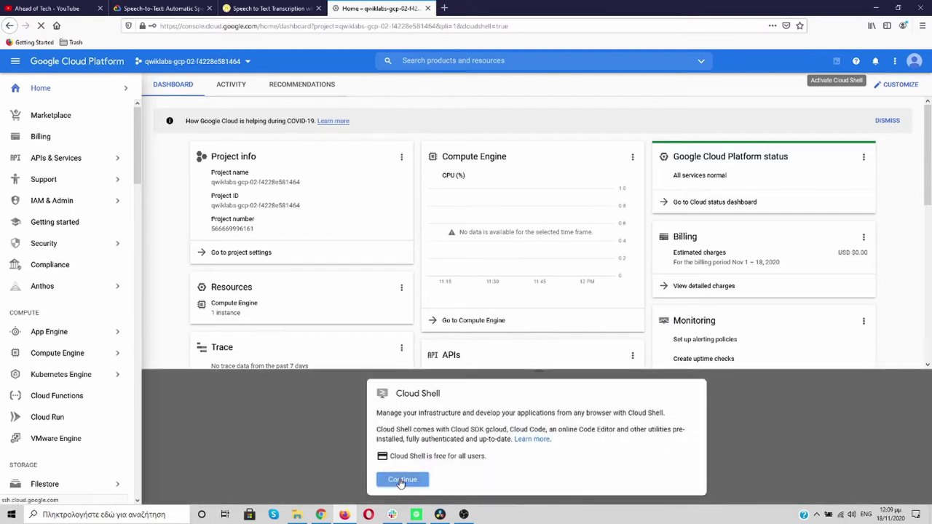
pyautogui.click(401, 480)
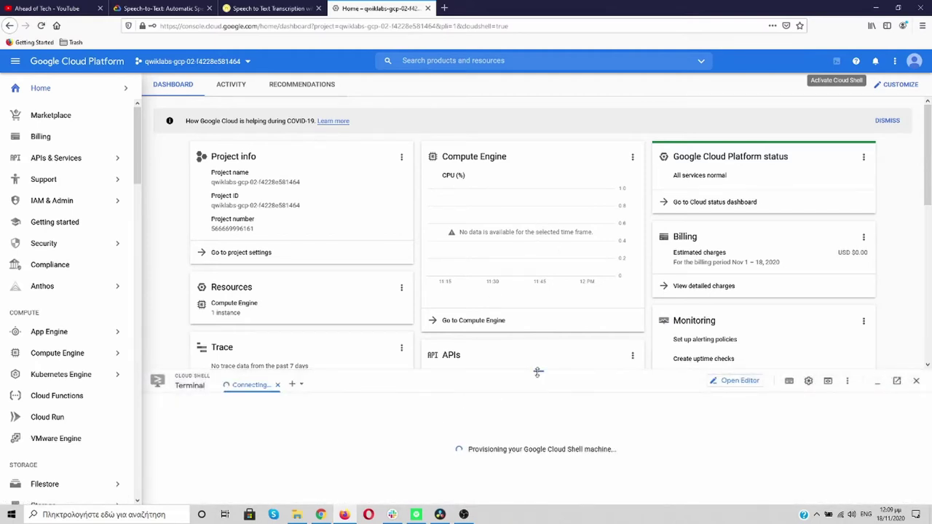
pyautogui.moveTo(537, 372); pyautogui.dragTo(536, 340)
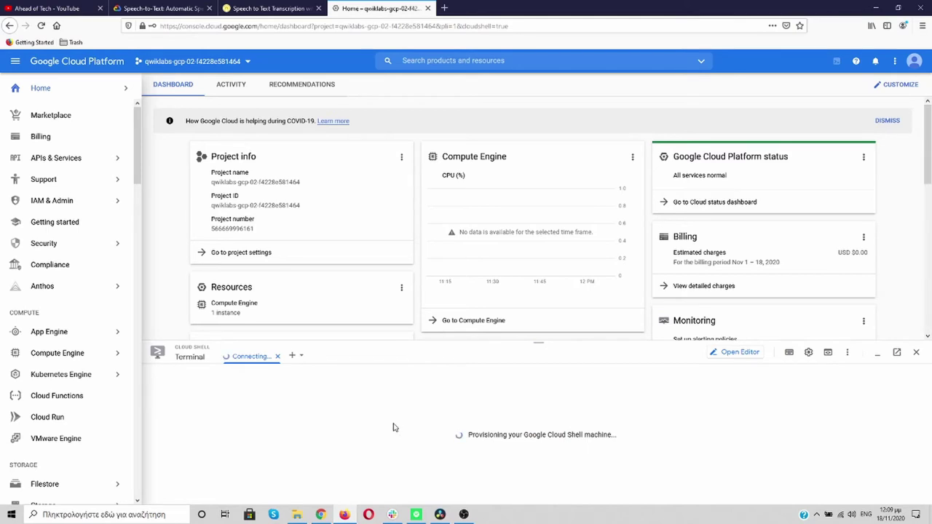
# Copy the gcloud auth list command from the lab's setup instructions and return to the Cloud Console.
pyautogui.click(273, 9)
pyautogui.scroll(-6, 311, 313)
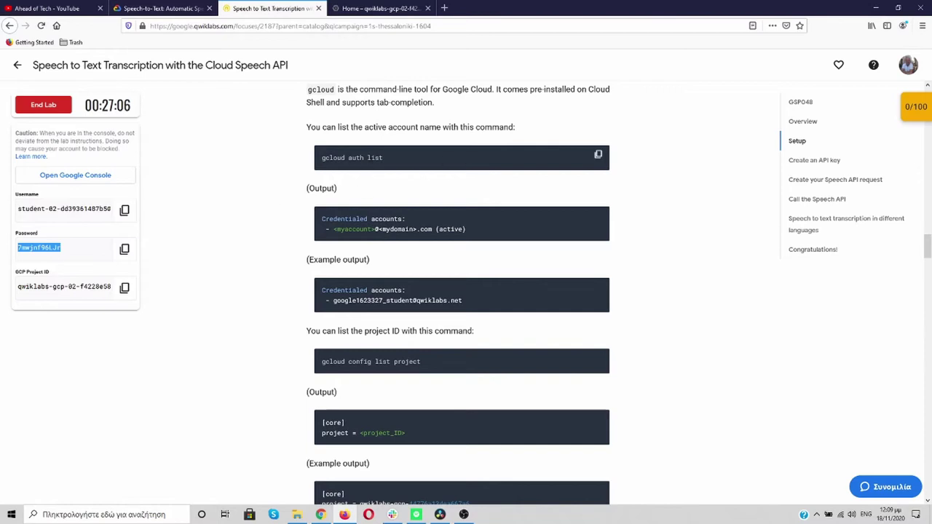
pyautogui.click(597, 155)
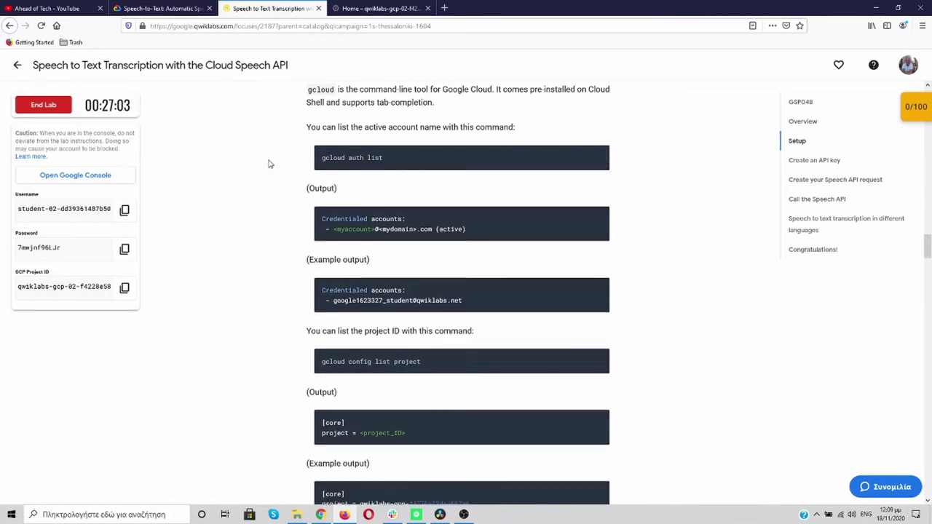
pyautogui.click(375, 9)
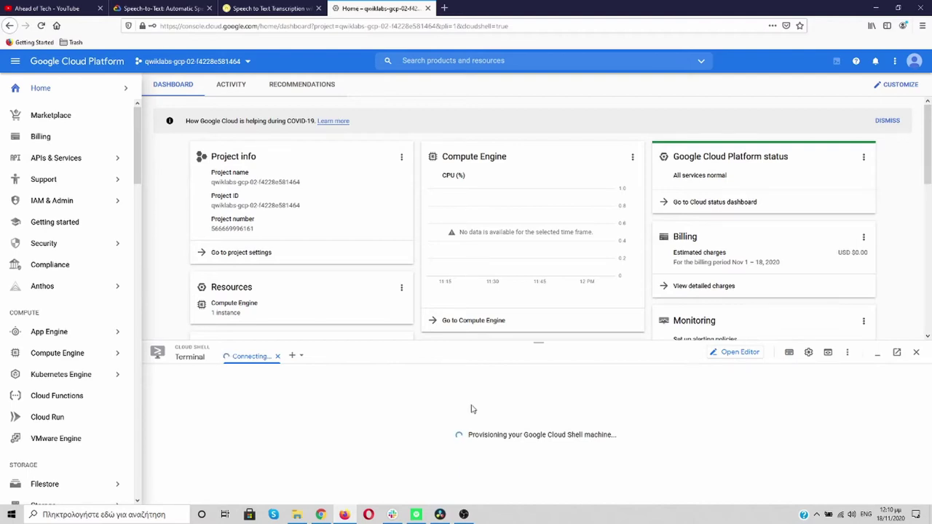
# Cancel the console page reload, close the still-provisioning Cloud Shell session, and activate Cloud Shell again.
pyautogui.click(42, 28)
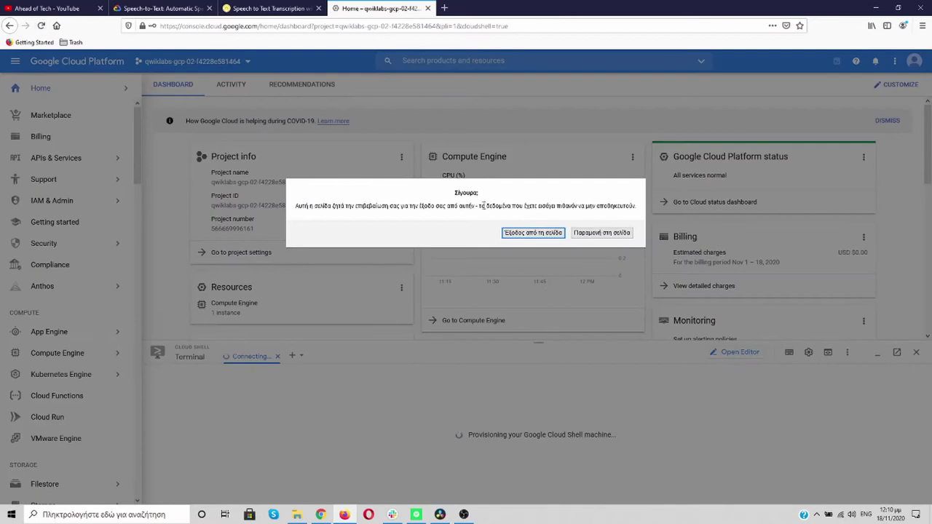
pyautogui.click(600, 233)
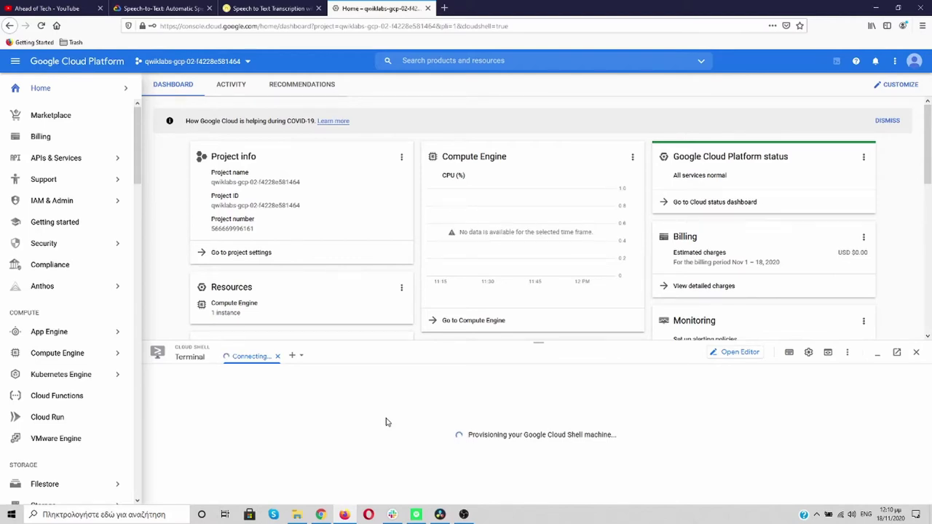
pyautogui.click(916, 353)
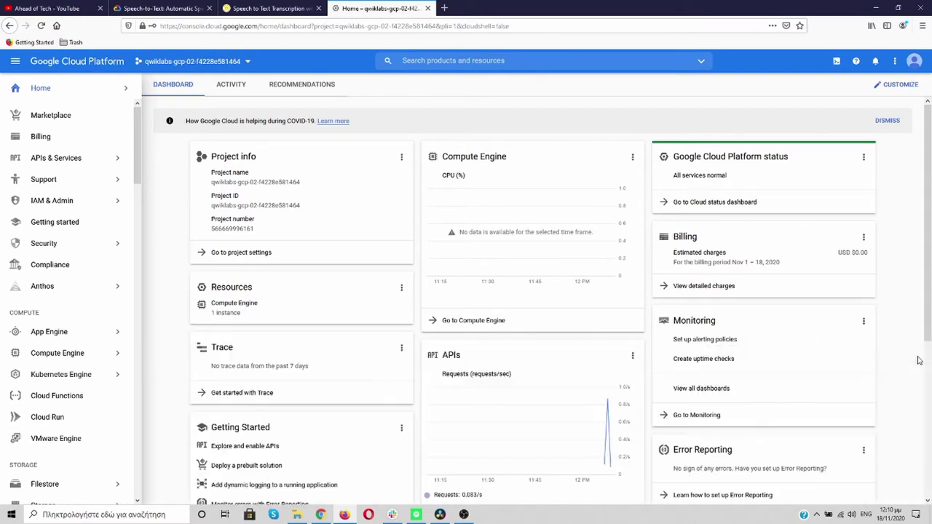
pyautogui.click(836, 62)
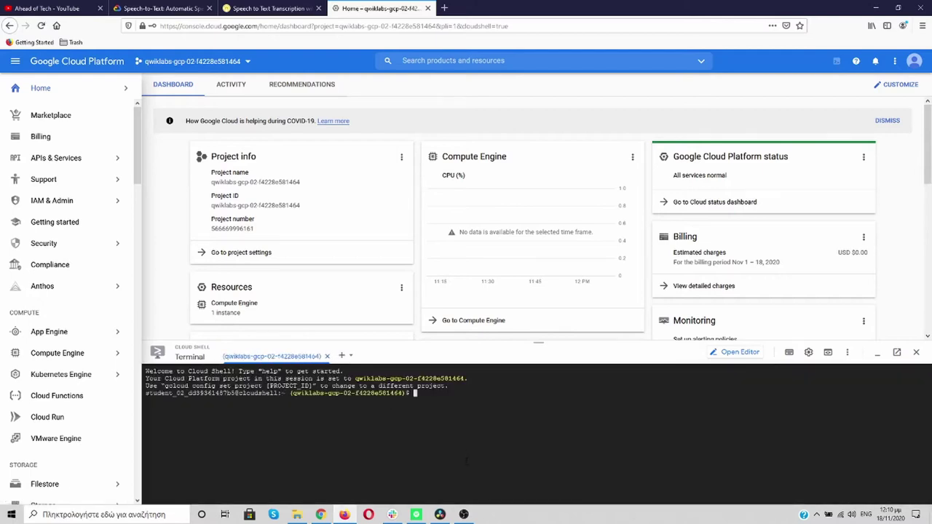
# Run gcloud auth list in Cloud Shell and authorize gcloud to use the account's credentials.
pyautogui.hotkey('ctrl', 'v')
pyautogui.press('Return')
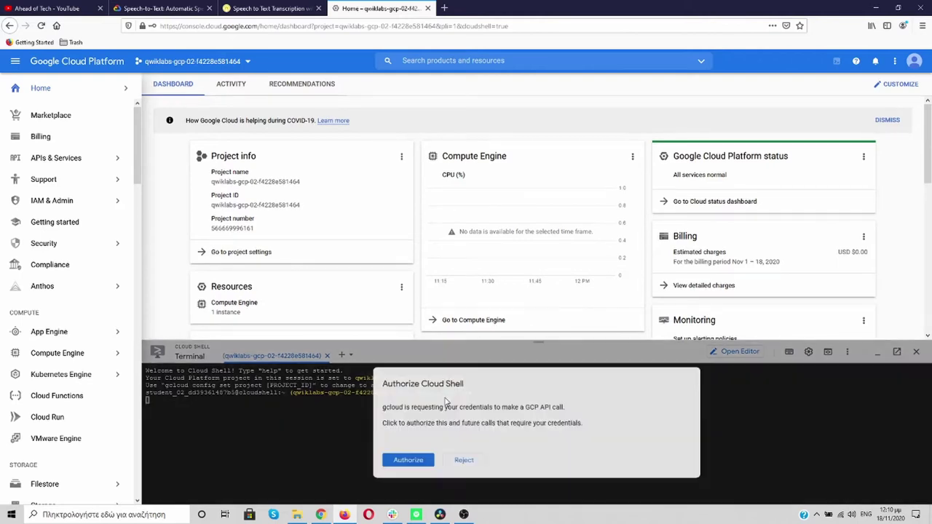
pyautogui.click(424, 462)
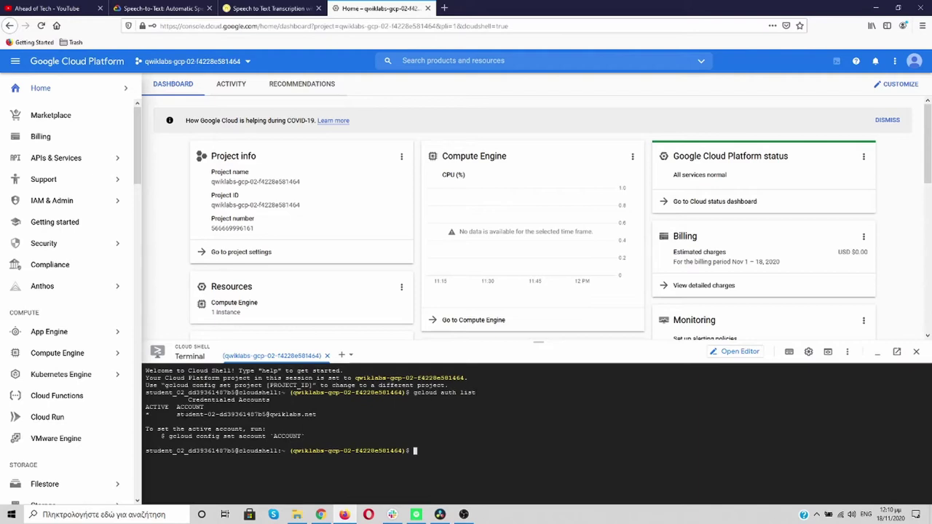
# Copy the gcloud config list project command from the lab instructions and run it in Cloud Shell.
pyautogui.click(270, 8)
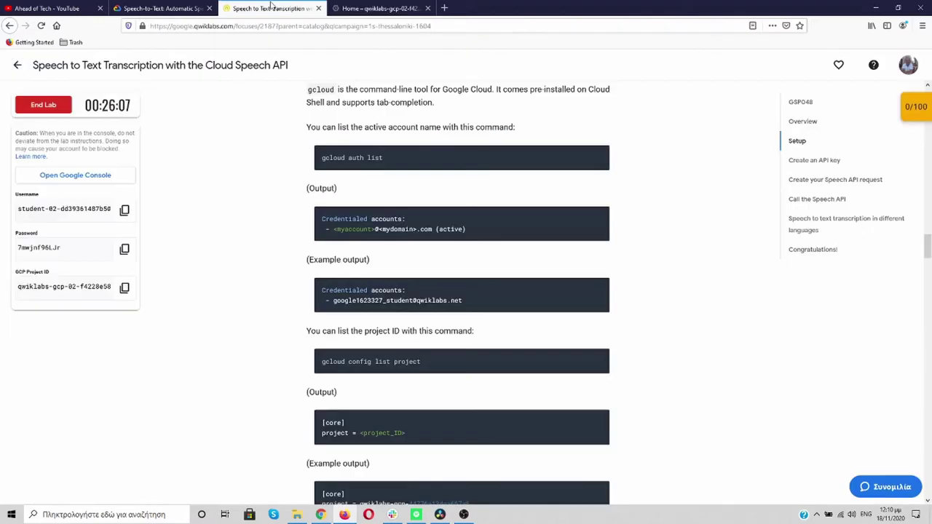
pyautogui.click(368, 10)
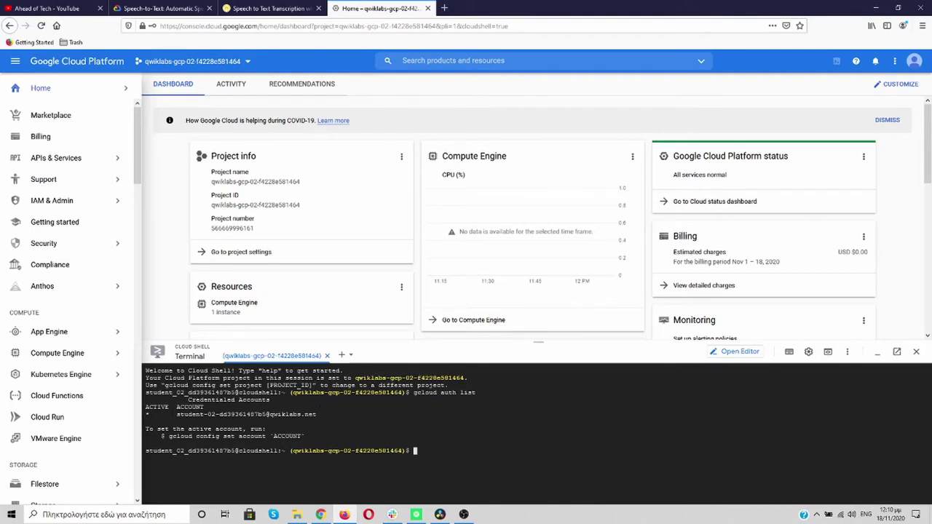
pyautogui.click(271, 10)
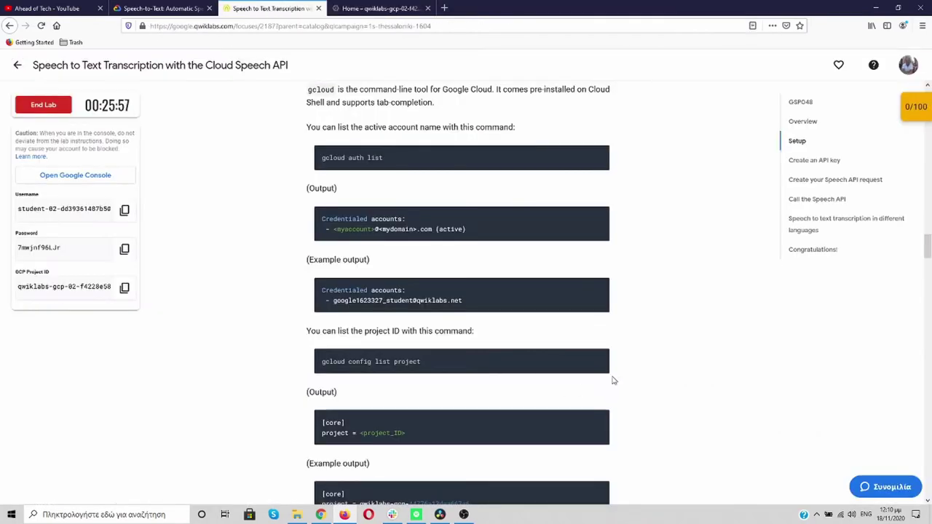
pyautogui.click(599, 357)
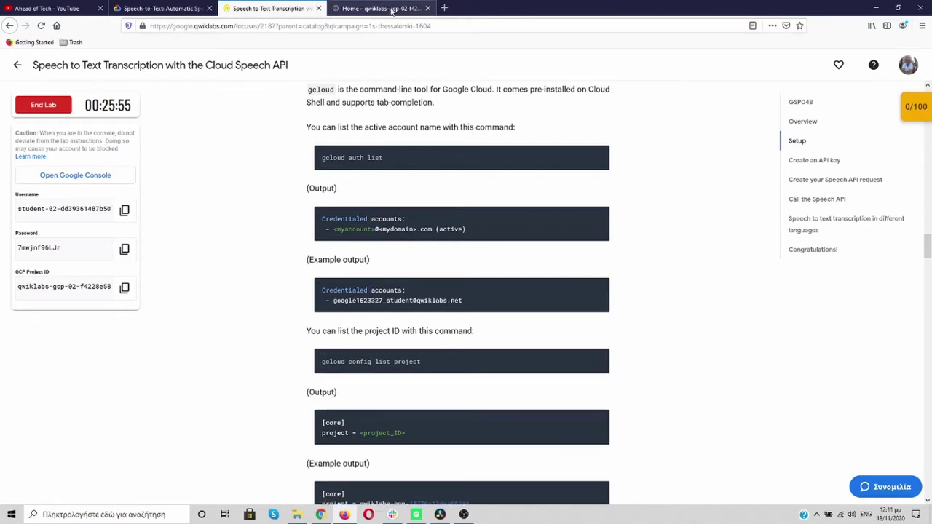
pyautogui.click(392, 10)
pyautogui.hotkey('ctrl', 'v')
pyautogui.press('Return')
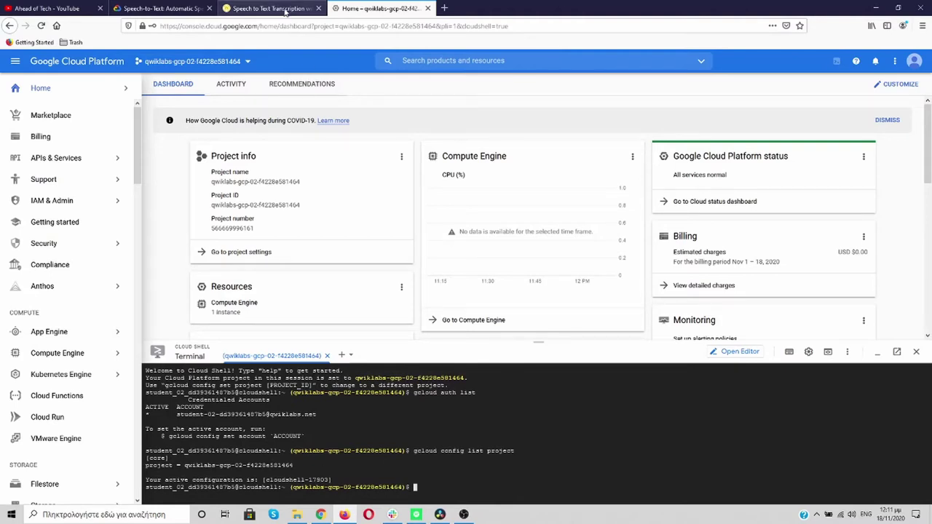
# Compare the Cloud Shell project ID with the lab's GCP Project ID and read the Create an API key instructions.
pyautogui.click(280, 9)
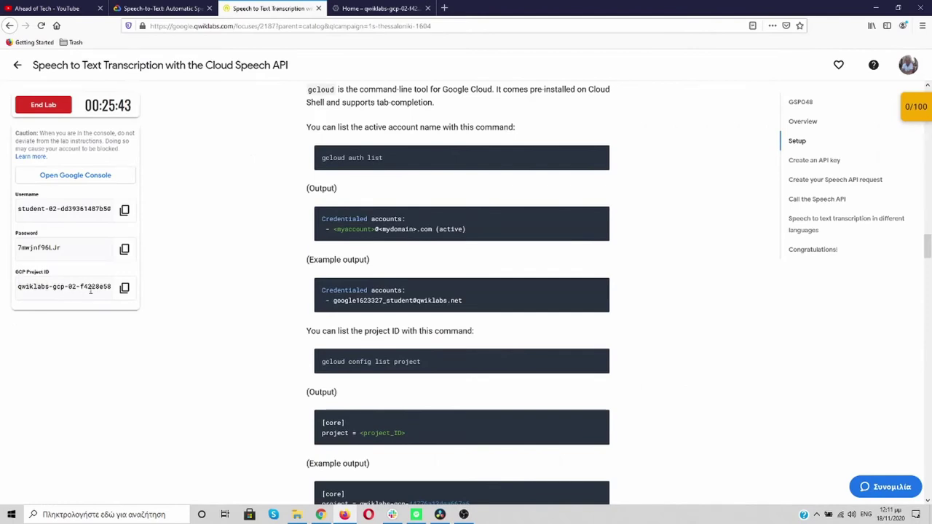
pyautogui.click(370, 10)
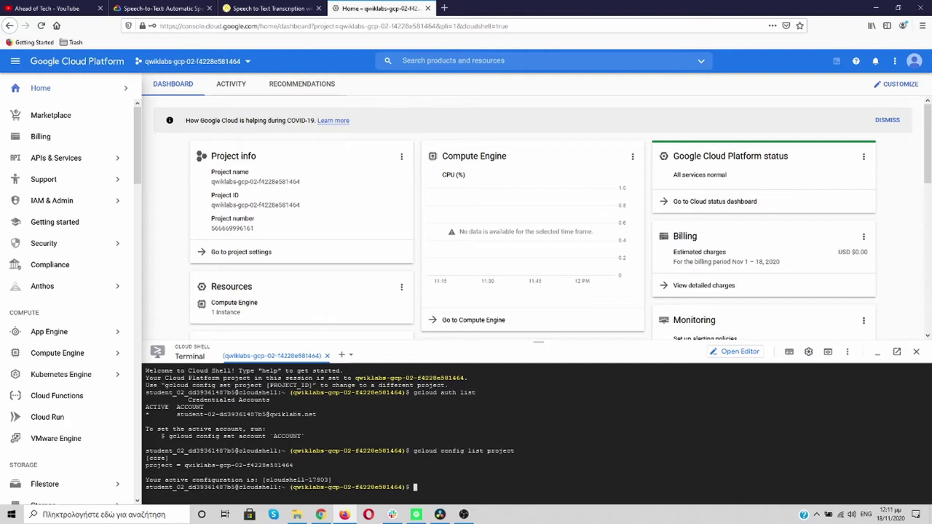
pyautogui.click(256, 8)
pyautogui.scroll(-8, 282, 355)
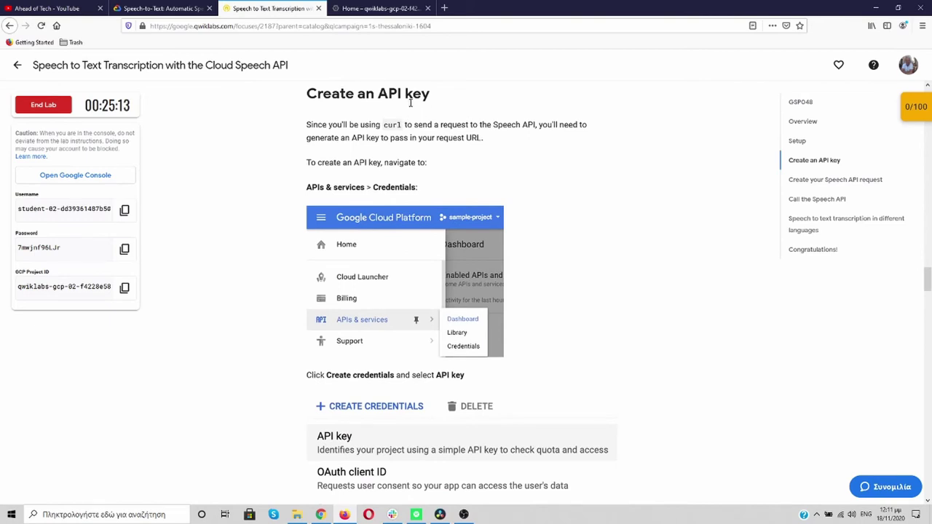
pyautogui.scroll(-2, 240, 287)
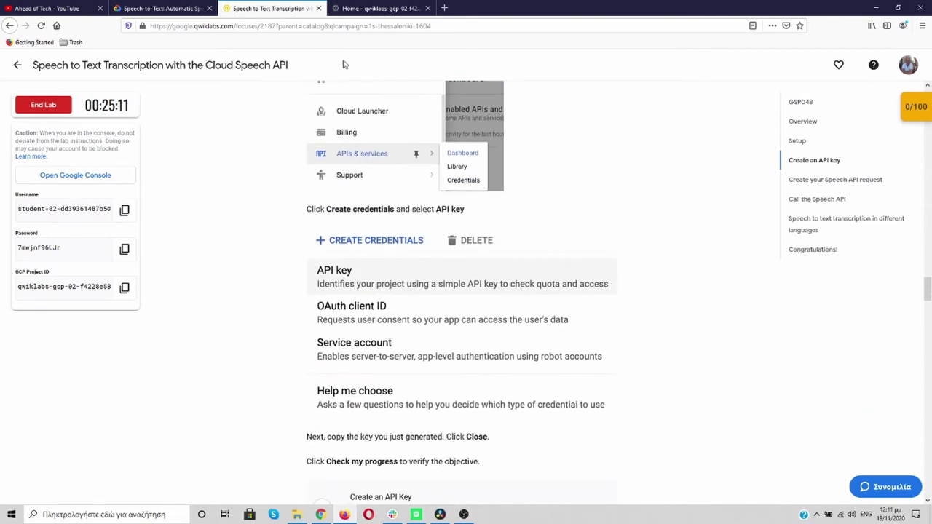
# On the project's APIs & Services Credentials page, create an API key, copy it, and close the key dialog.
pyautogui.click(379, 9)
pyautogui.moveTo(41, 163)
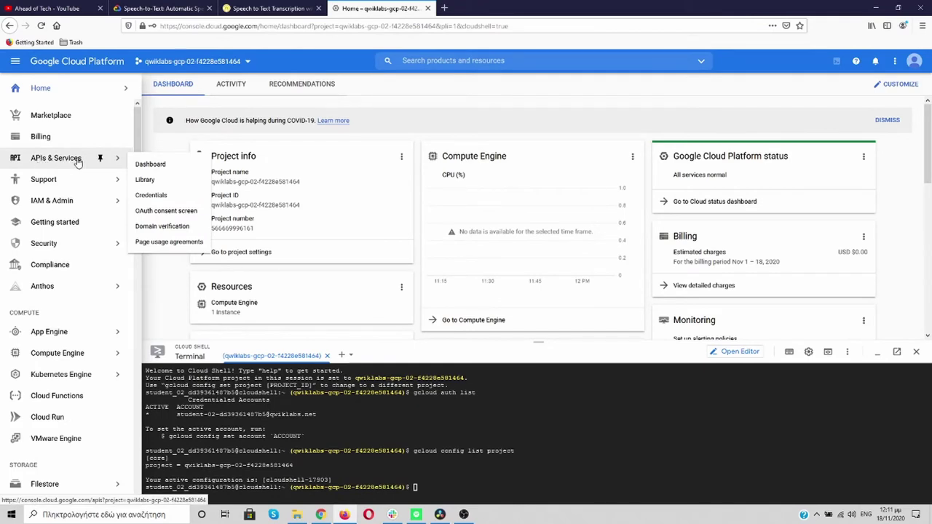
pyautogui.click(164, 198)
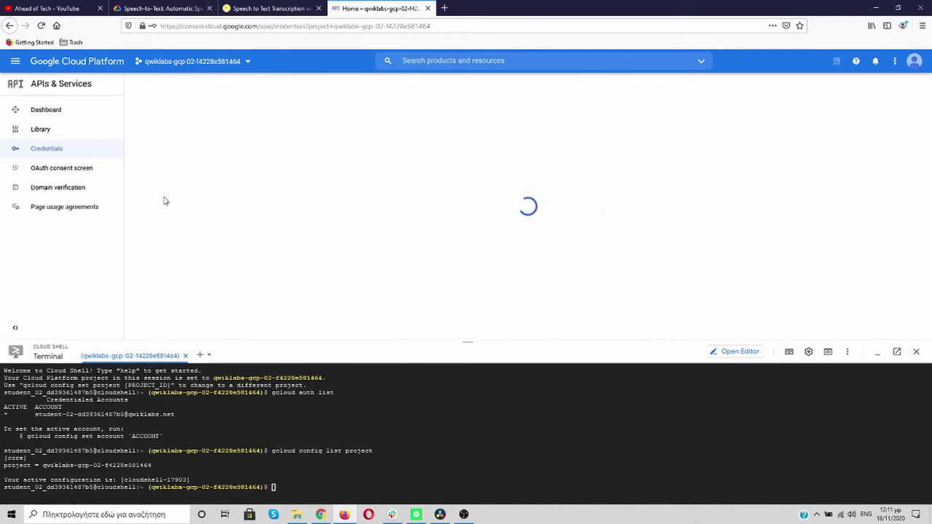
pyautogui.click(231, 86)
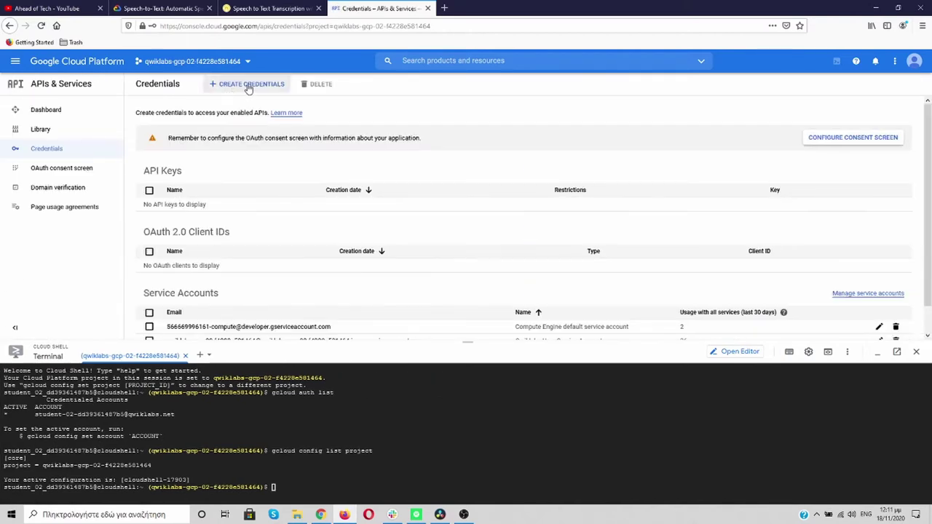
pyautogui.click(246, 105)
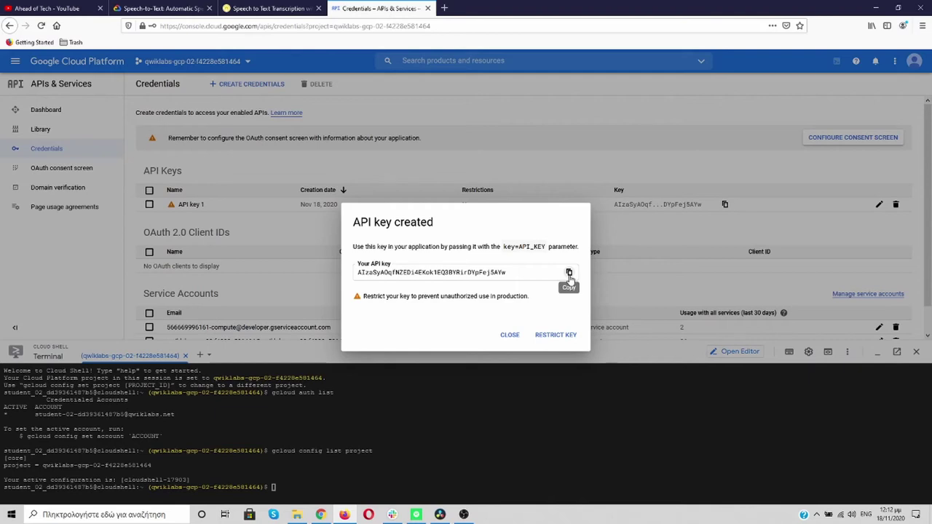
pyautogui.click(568, 273)
pyautogui.click(511, 335)
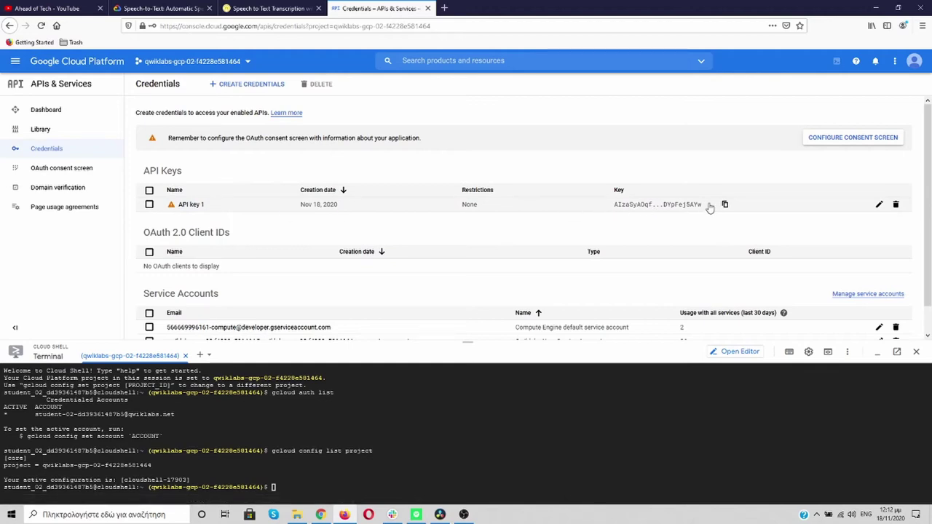
# Return to the lab instructions and check progress for the Create an API Key objective.
pyautogui.click(280, 9)
pyautogui.scroll(-3, 246, 259)
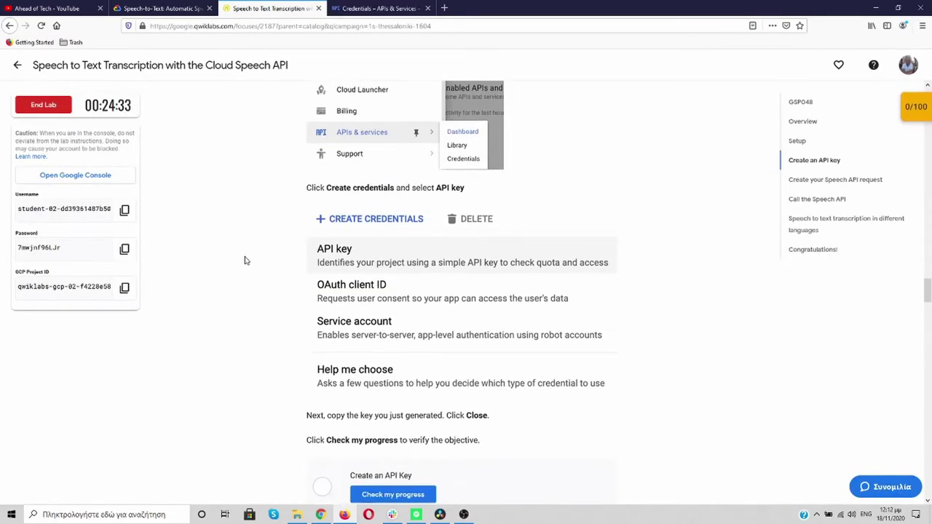
pyautogui.scroll(-1, 245, 260)
pyautogui.click(393, 294)
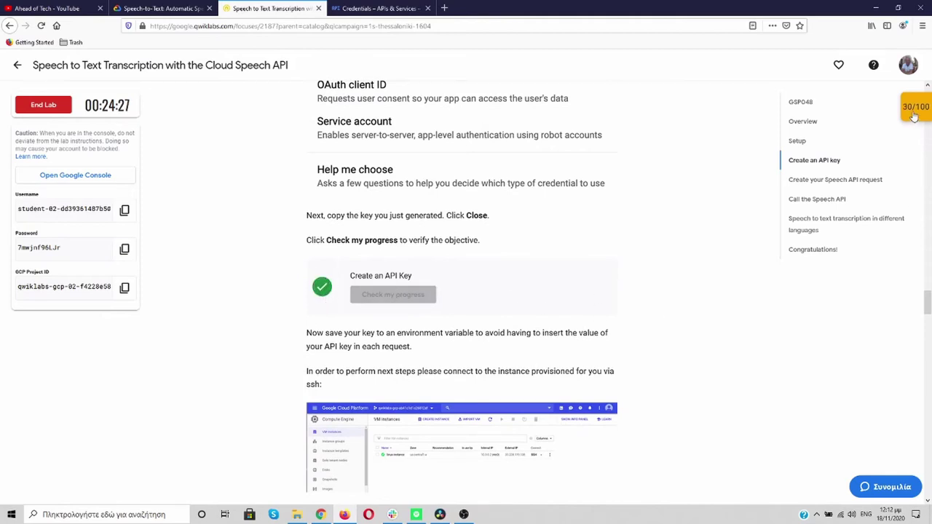
# Read the SSH connection instructions and copy the export API_KEY=<YOUR_API_KEY> command template from the lab.
pyautogui.scroll(-4, 534, 278)
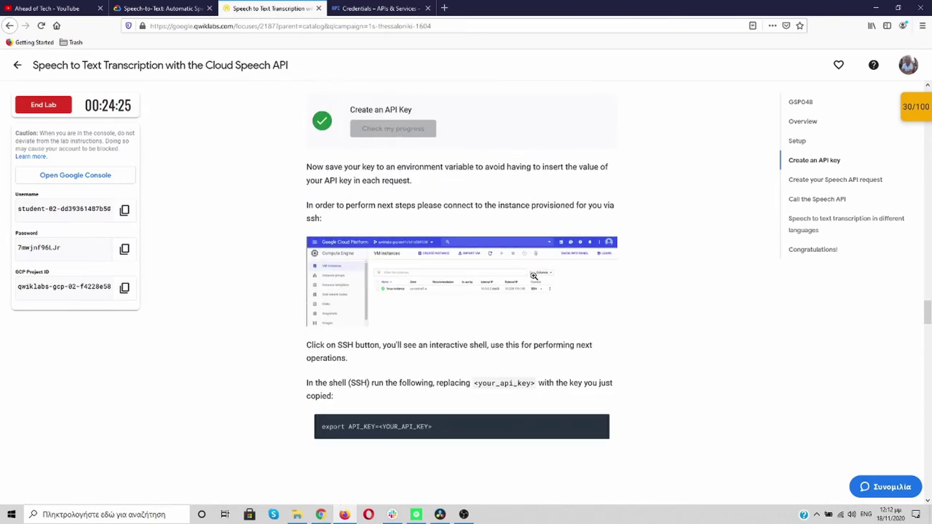
pyautogui.scroll(1, 552, 212)
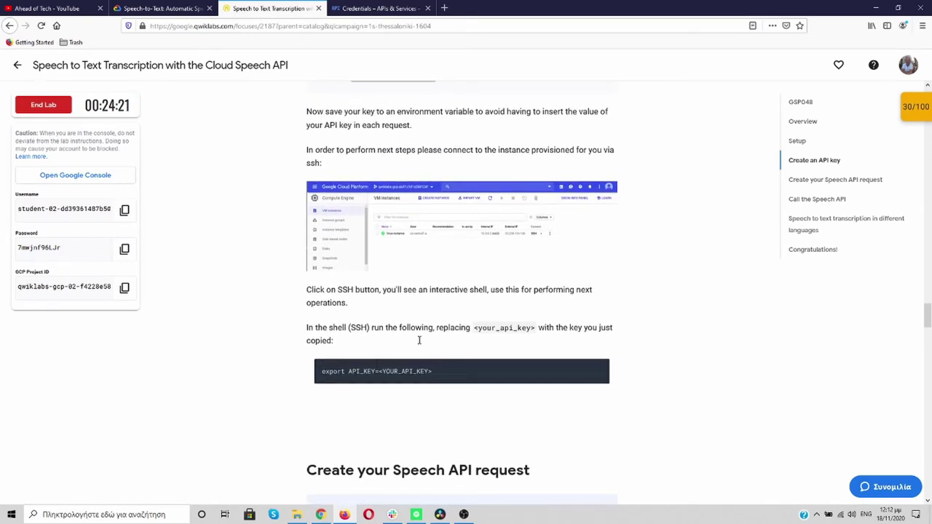
pyautogui.click(598, 369)
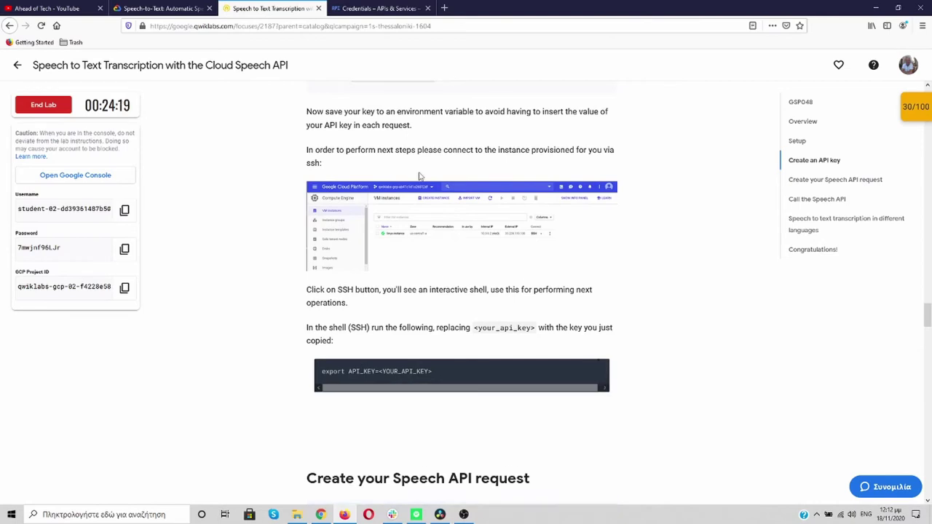
# Return to the Cloud Console and open the Compute Engine VM instances list.
pyautogui.click(371, 9)
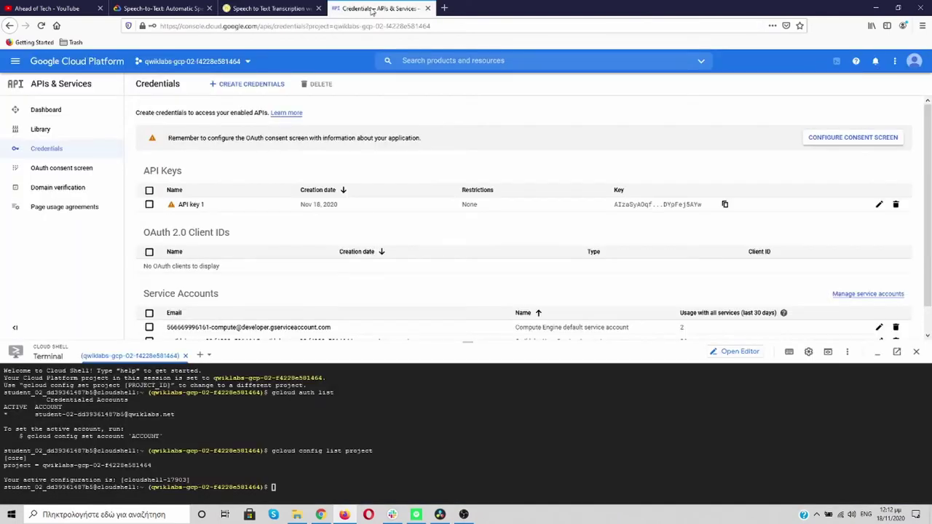
pyautogui.click(14, 62)
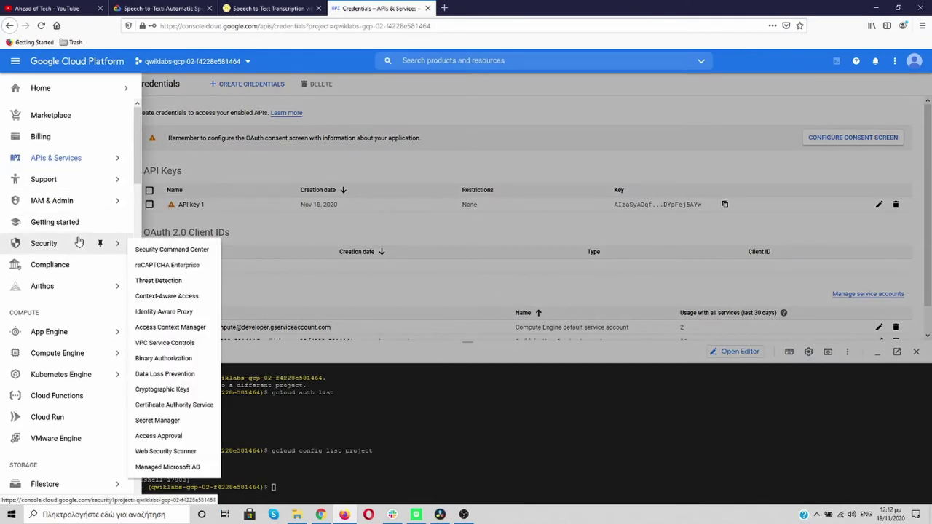
pyautogui.click(52, 357)
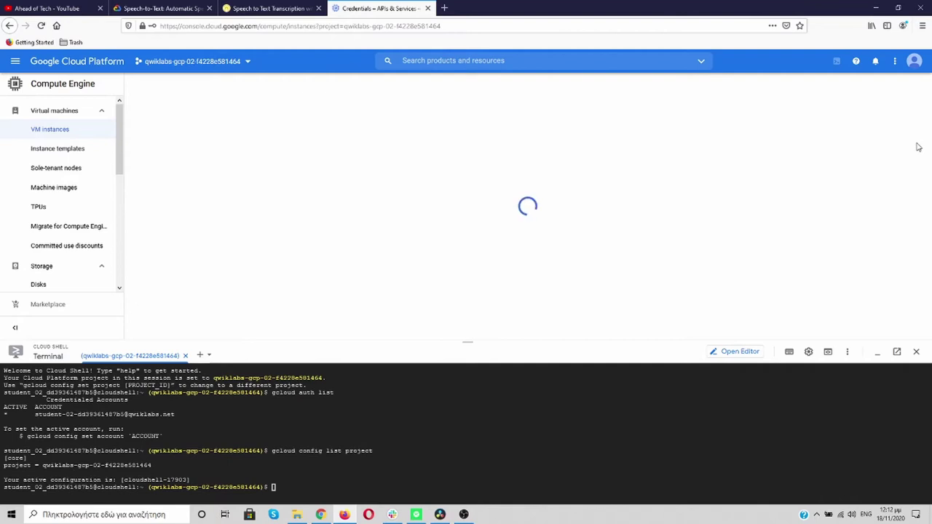
pyautogui.click(917, 67)
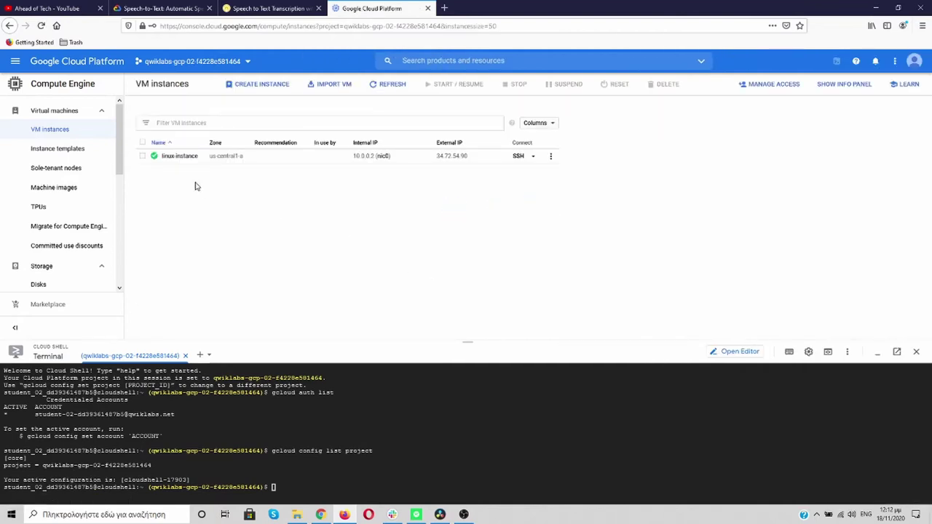
# Open the details of linux-instance, shrink the Cloud Shell pane, and view the instance's remote access and machine settings.
pyautogui.click(180, 158)
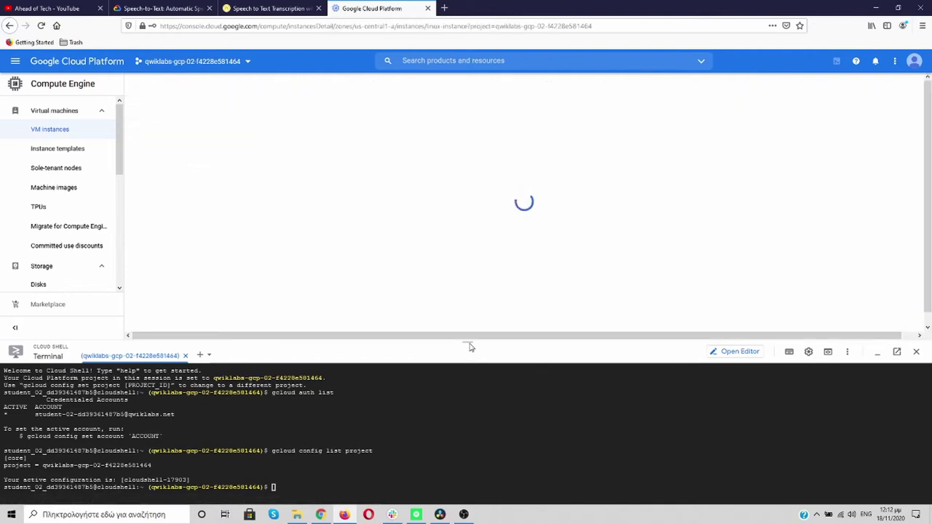
pyautogui.moveTo(468, 341); pyautogui.dragTo(475, 431)
pyautogui.moveTo(480, 417); pyautogui.dragTo(289, 242)
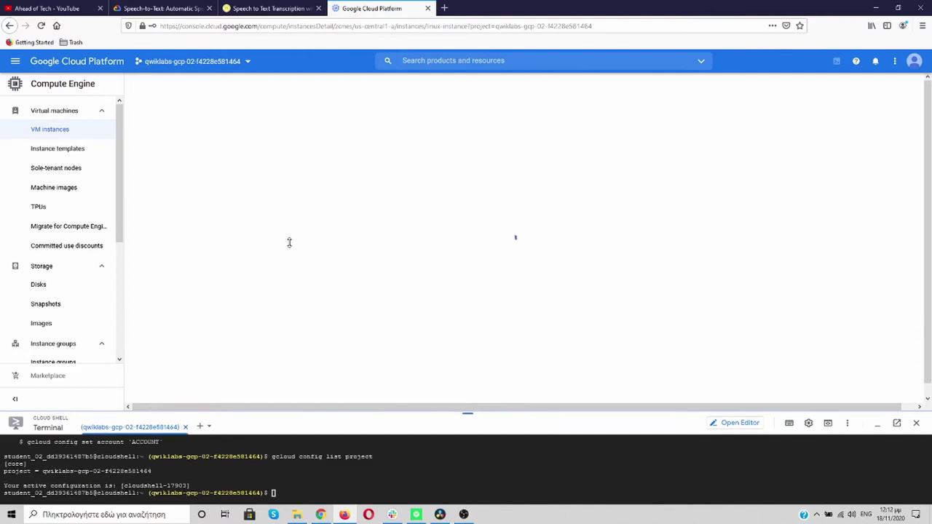
pyautogui.scroll(-5, 291, 246)
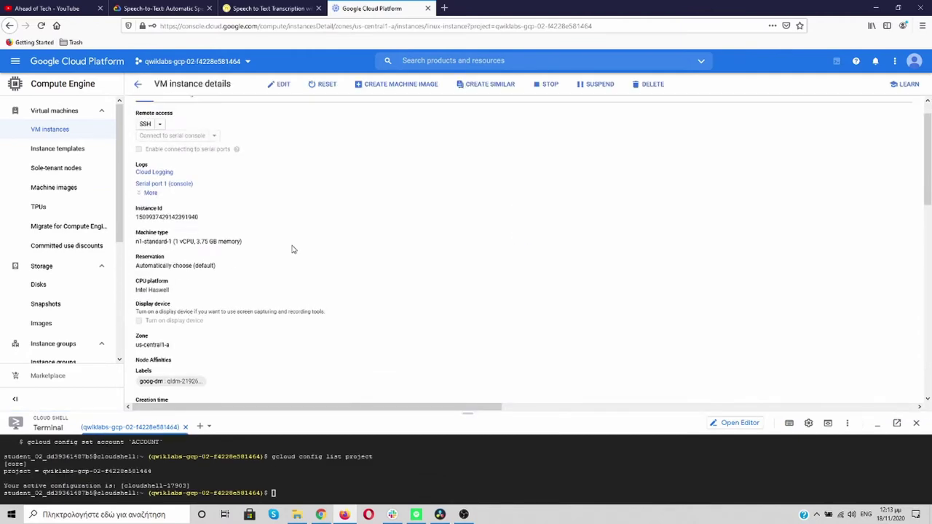
# Return to the VM instances list, recheck the lab's SSH connection instructions, and come back to the Cloud Console.
pyautogui.scroll(5, 295, 251)
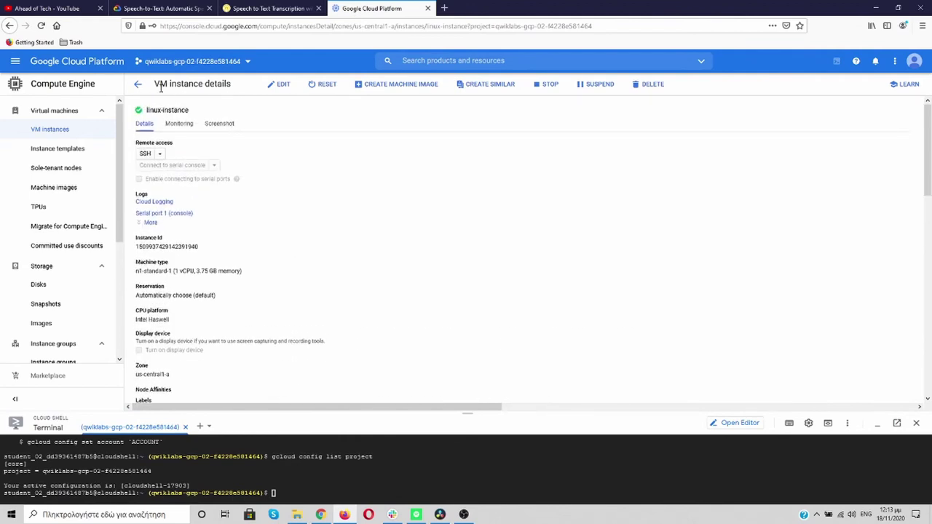
pyautogui.click(138, 85)
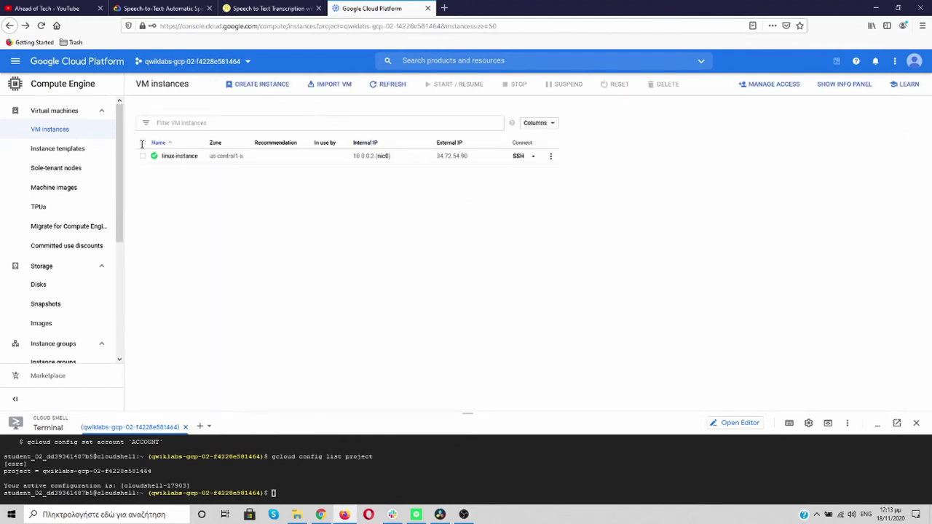
pyautogui.click(290, 10)
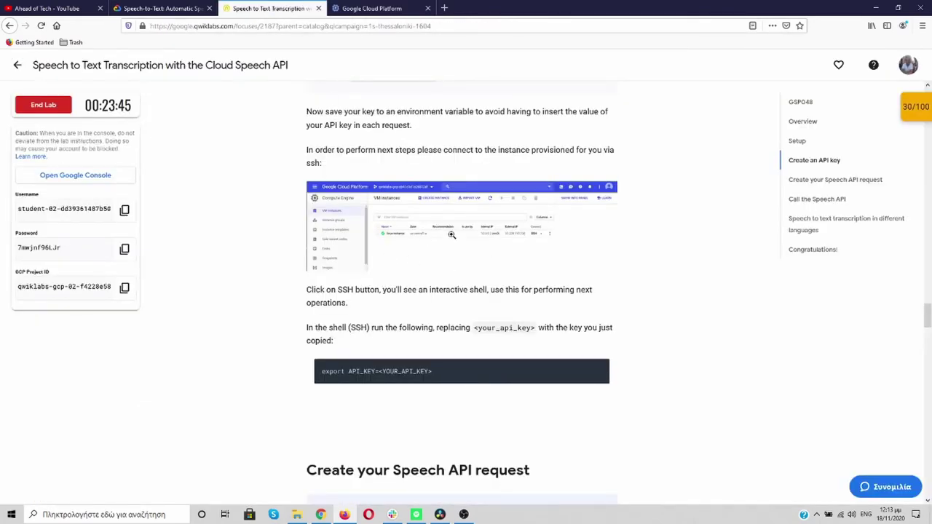
pyautogui.click(385, 8)
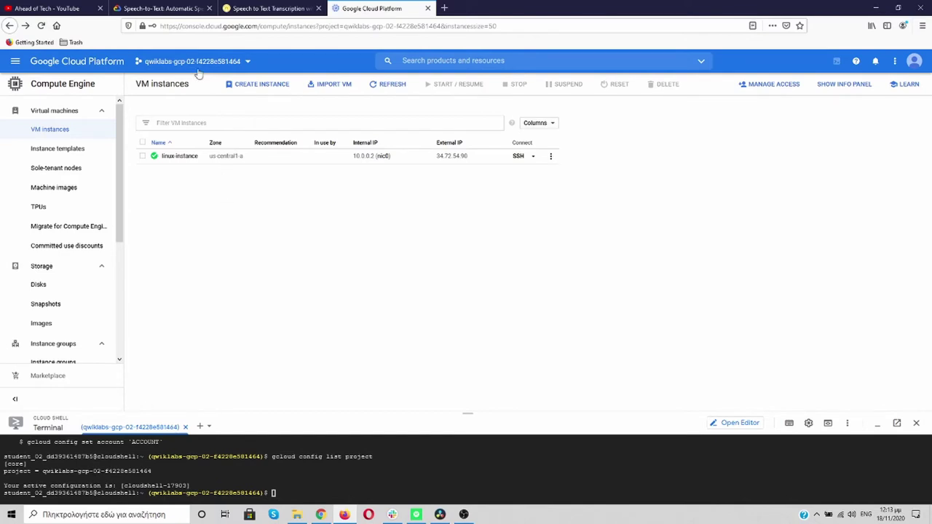
# Open an SSH session to linux-instance and move its terminal window beside the VM instances list.
pyautogui.click(519, 157)
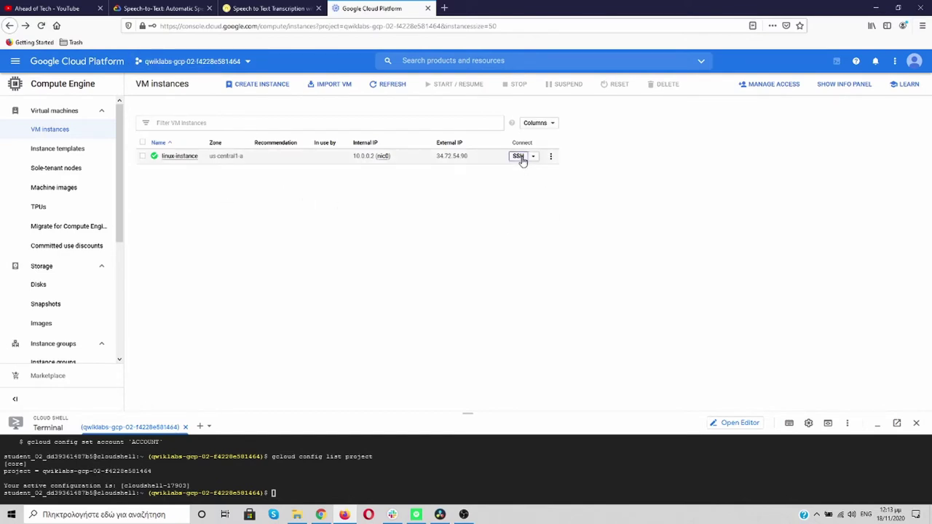
pyautogui.moveTo(302, 10); pyautogui.dragTo(762, 62)
pyautogui.click(761, 129)
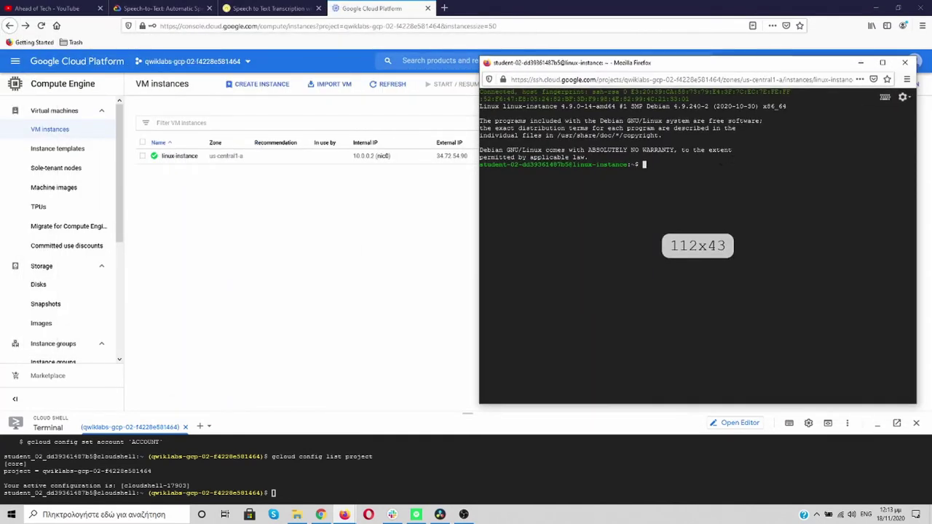
# Run the copied export API_KEY=<YOUR_API_KEY> template in the SSH shell, then recall it and strip the placeholder after export API_KEY=.
pyautogui.hotkey('ctrl', 'v')
pyautogui.press('Return')
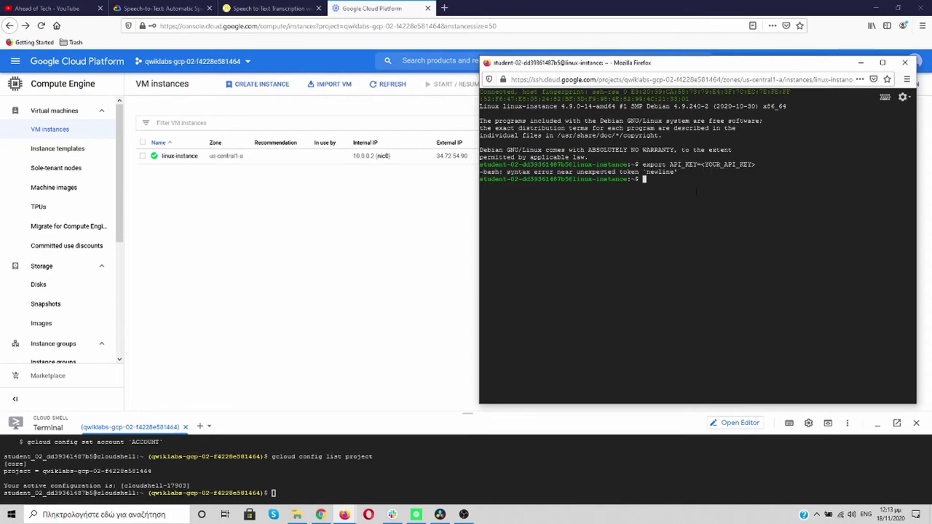
pyautogui.press('Up')
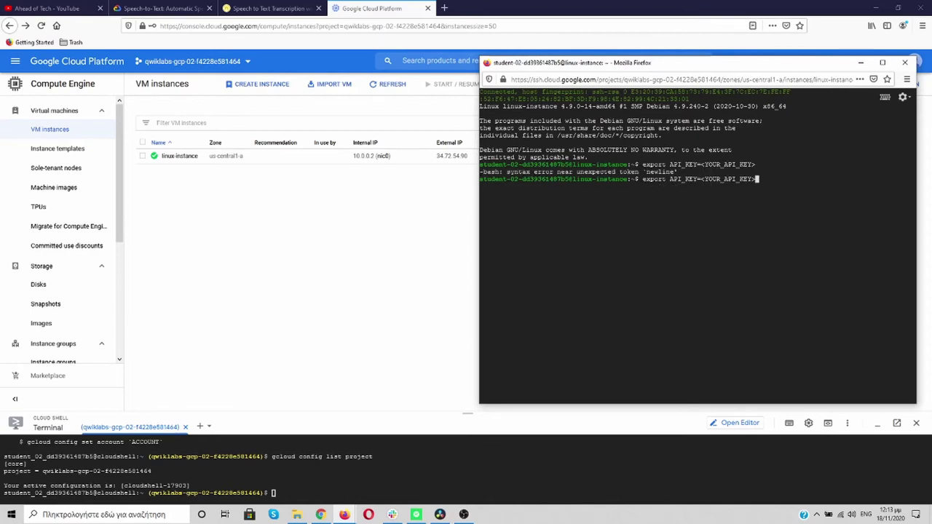
pyautogui.press('BackSpace')
pyautogui.press('BackSpace')
pyautogui.press('BackSpace')
pyautogui.press('BackSpace')
pyautogui.press('BackSpace')
pyautogui.press('BackSpace')
pyautogui.press('BackSpace')
pyautogui.press('BackSpace')
pyautogui.press('BackSpace')
pyautogui.press('BackSpace')
pyautogui.press('BackSpace')
pyautogui.press('BackSpace')
pyautogui.press('BackSpace')
pyautogui.press('BackSpace')
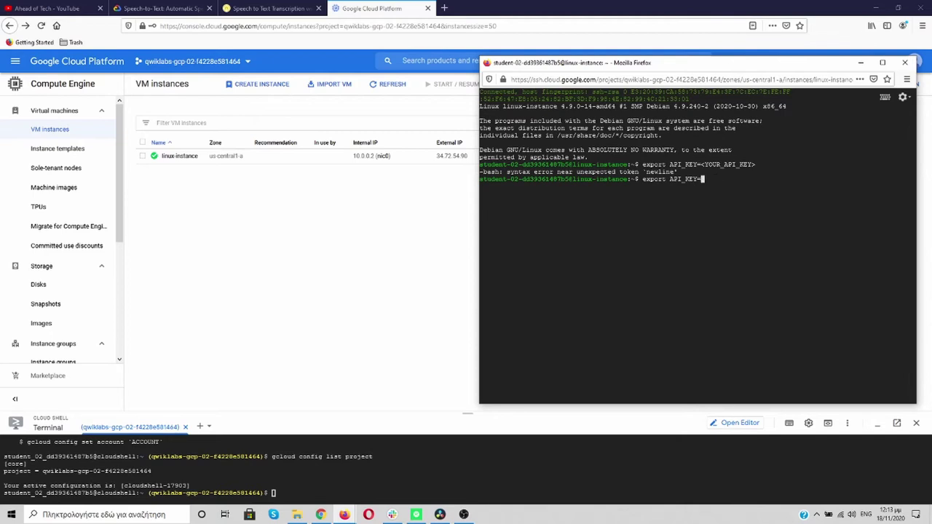
pyautogui.press('BackSpace')
pyautogui.press('BackSpace')
pyautogui.write('Y=')
# Open the Credentials page of APIs & Services in the Cloud Console and copy the value of API key 1.
pyautogui.click(13, 64)
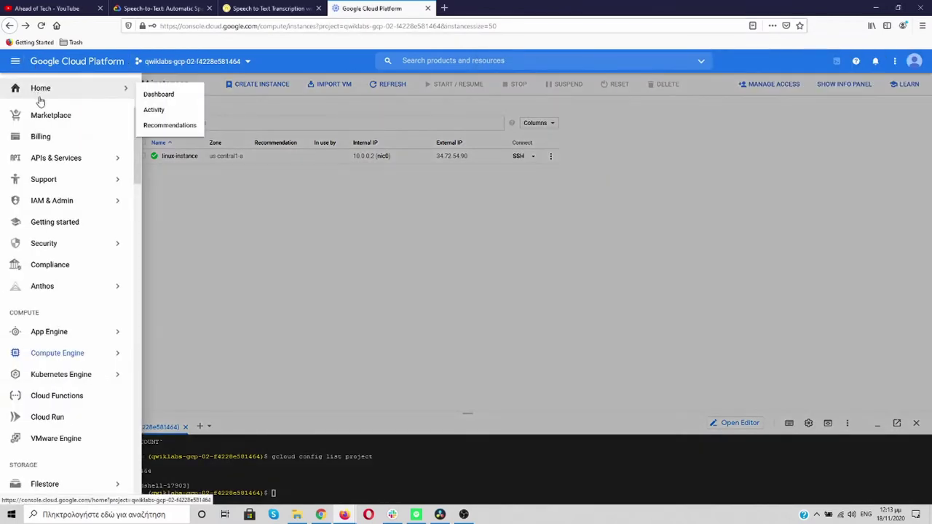
pyautogui.moveTo(45, 158)
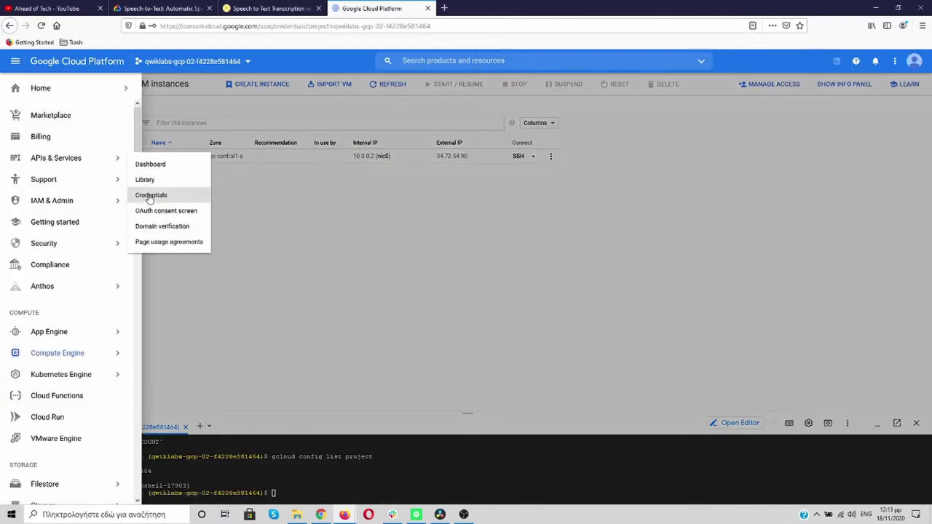
pyautogui.click(149, 196)
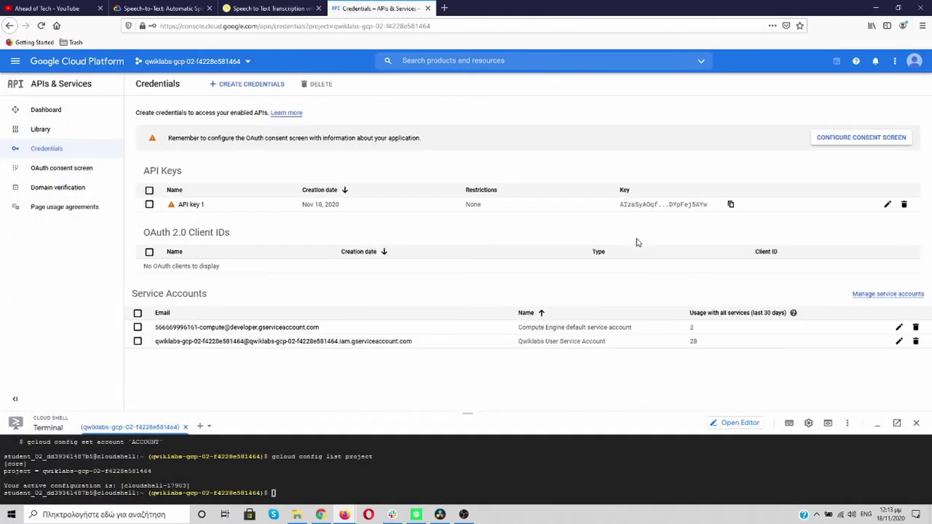
pyautogui.click(731, 205)
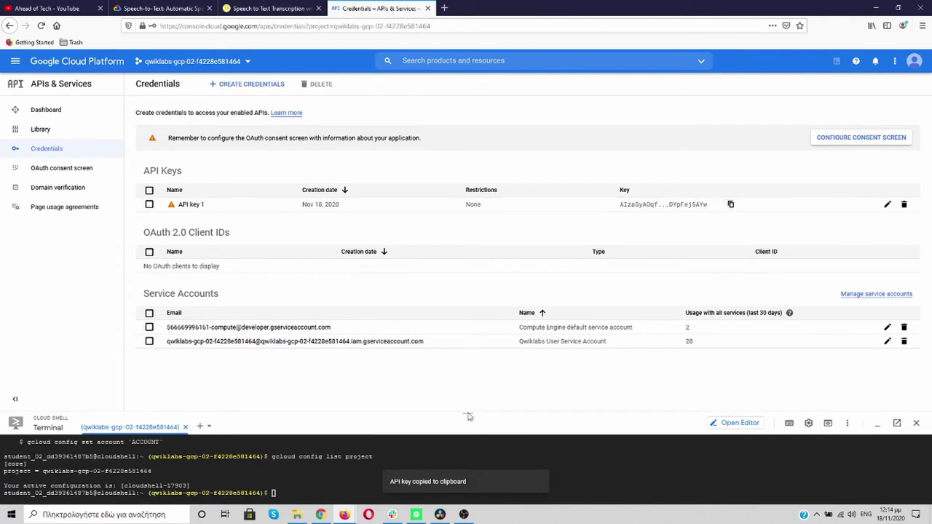
# Return to the linux-instance SSH shell, paste the API key after export API_KEY=, and run the command.
pyautogui.moveTo(352, 515)
pyautogui.click(397, 466)
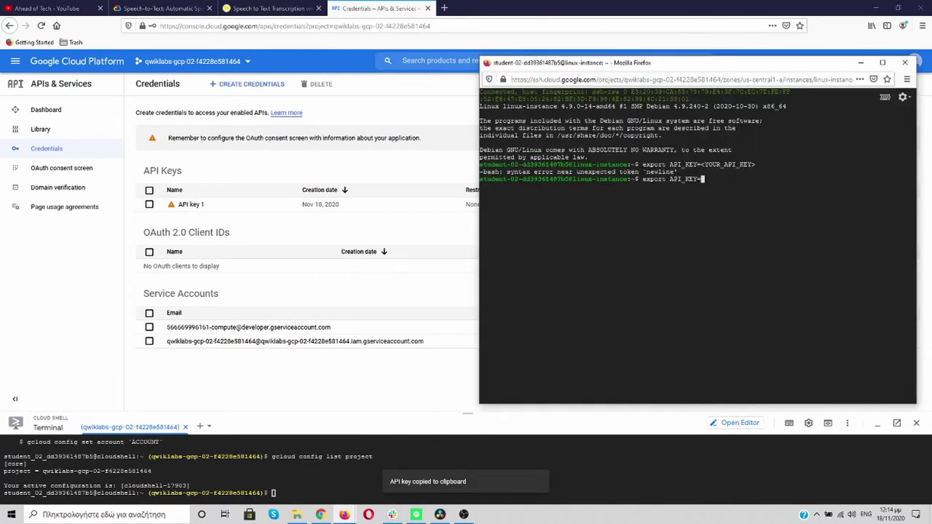
pyautogui.hotkey('ctrl', 'v')
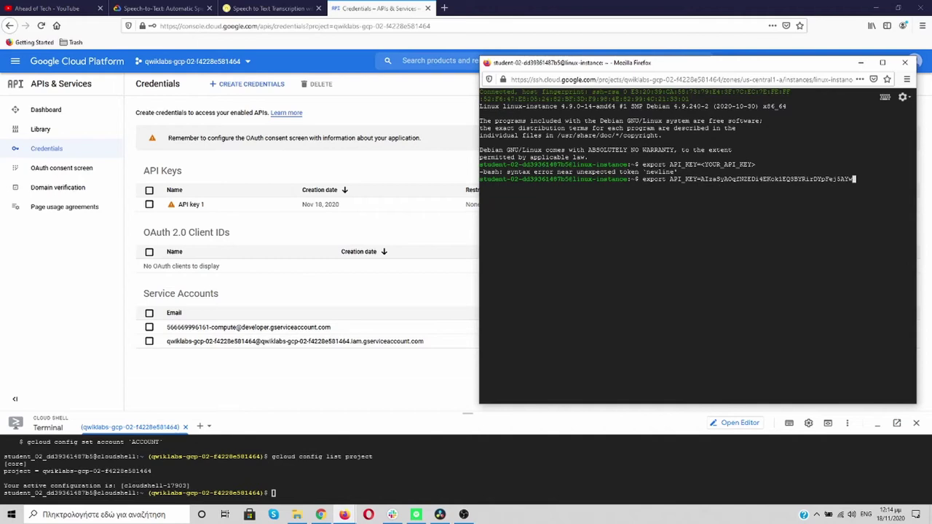
pyautogui.press('Return')
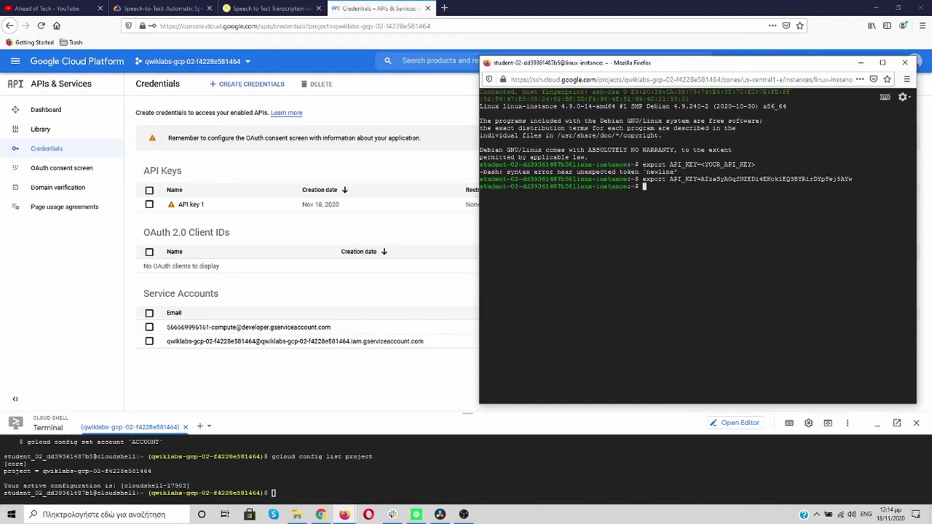
# Return to the lab instructions, read the Create your Speech API request section, and copy the touch request.json command.
pyautogui.click(402, 377)
pyautogui.click(266, 10)
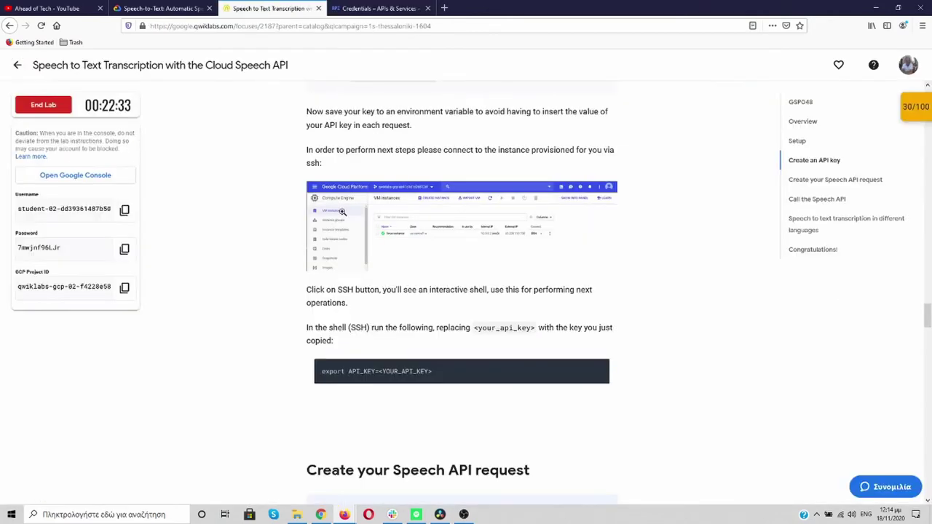
pyautogui.scroll(-3, 366, 323)
pyautogui.scroll(-2, 366, 322)
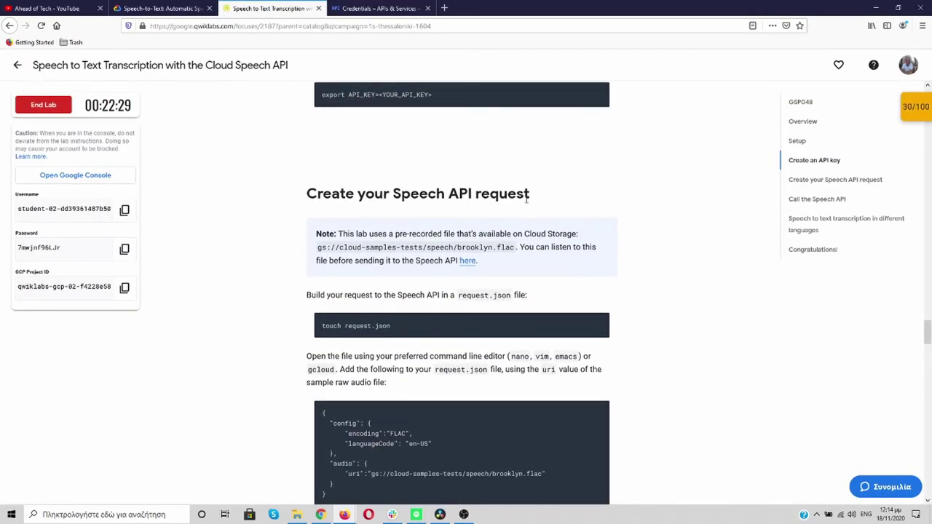
pyautogui.scroll(-2, 532, 201)
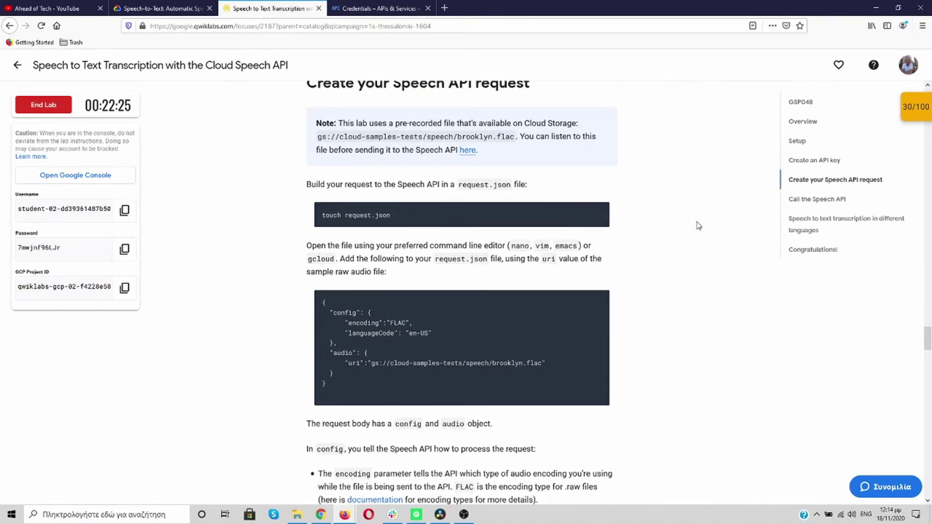
pyautogui.moveTo(469, 210)
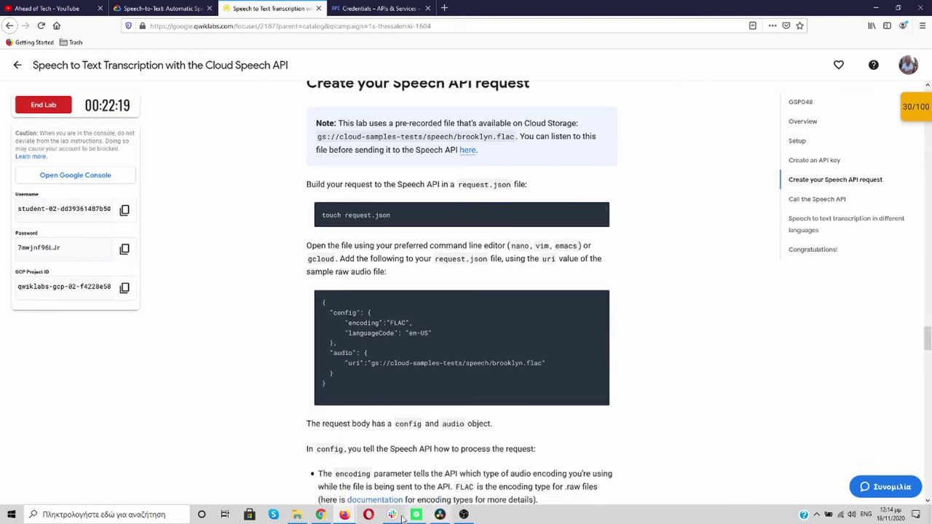
# Create an empty request.json file in the linux-instance SSH shell with touch request.json.
pyautogui.moveTo(344, 514)
pyautogui.click(393, 489)
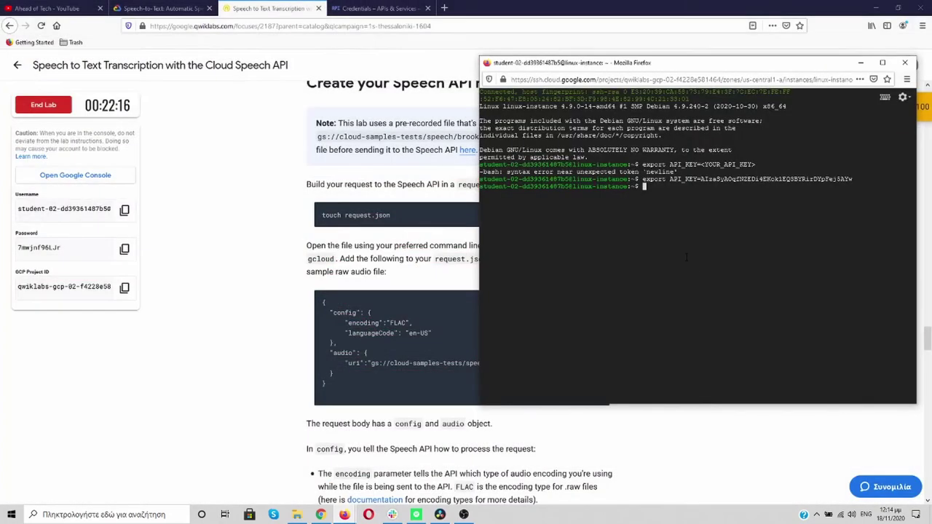
pyautogui.hotkey('ctrl', 'v')
pyautogui.press('Return')
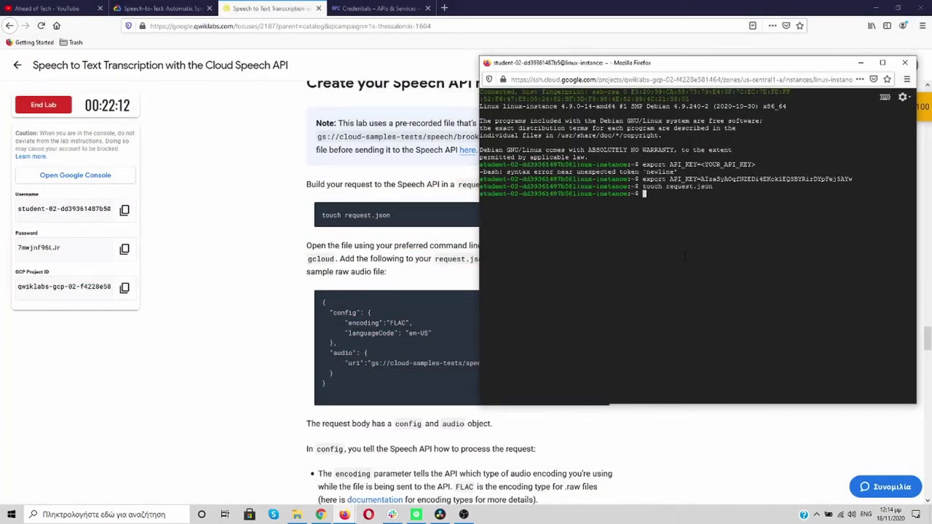
# Open request.json in the nano editor from the SSH shell.
pyautogui.write('nano')
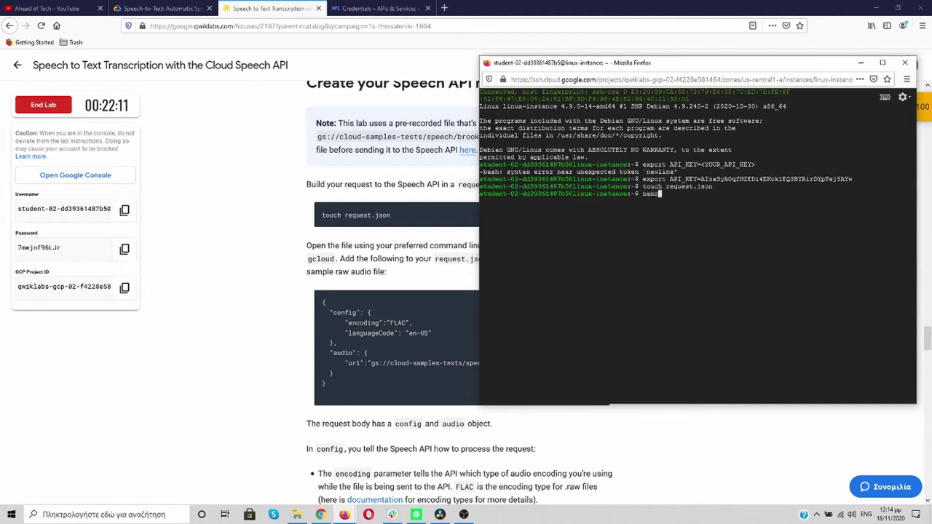